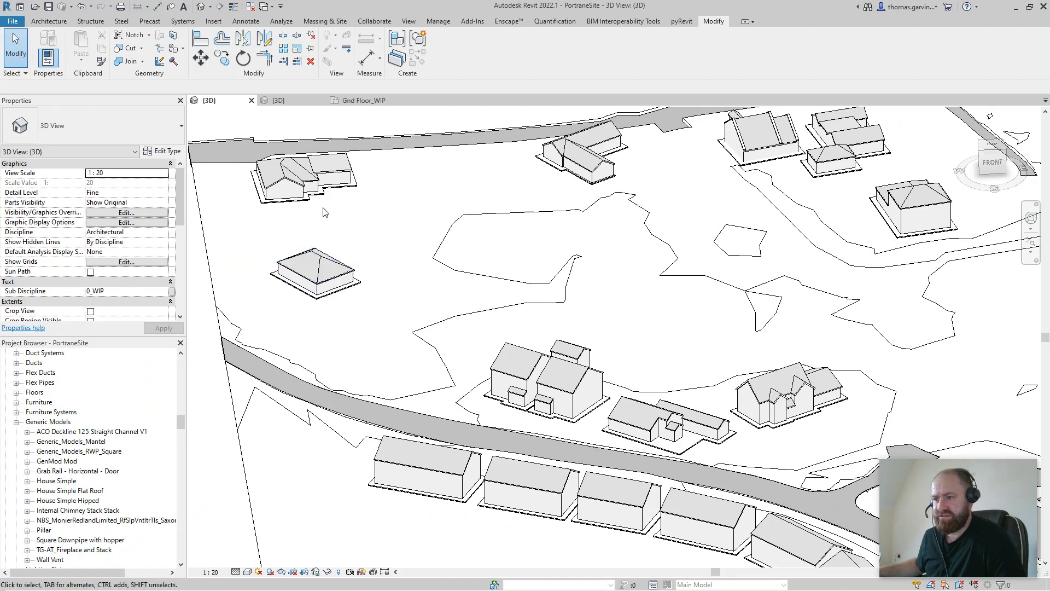
# Check the House Simple Double and flat-roof house families in PortraneSite, then go to Simple Building's {3D} view
pyautogui.click(385, 456)
pyautogui.click(384, 457)
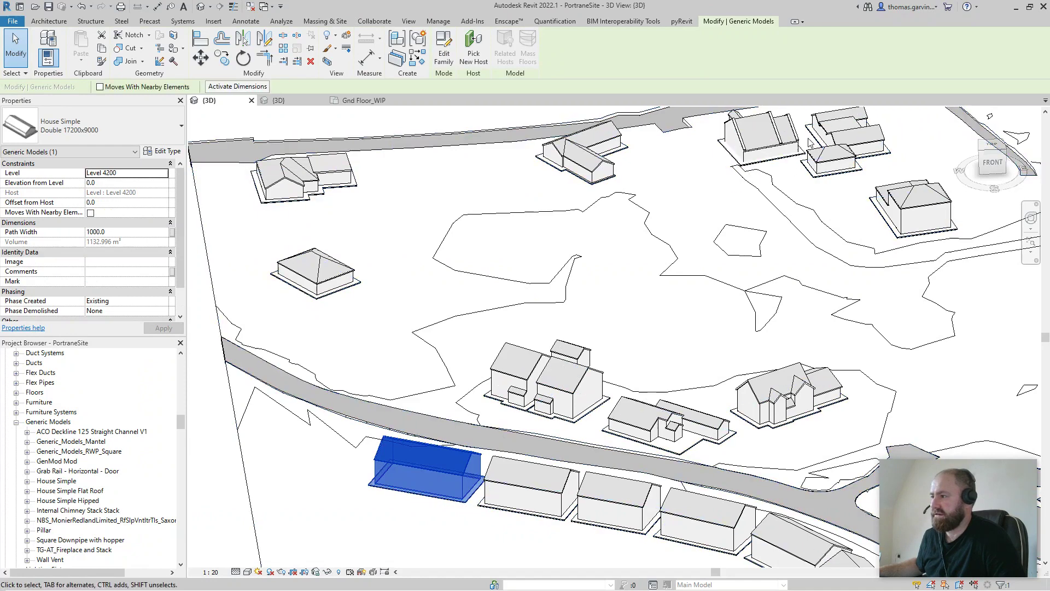
pyautogui.click(829, 132)
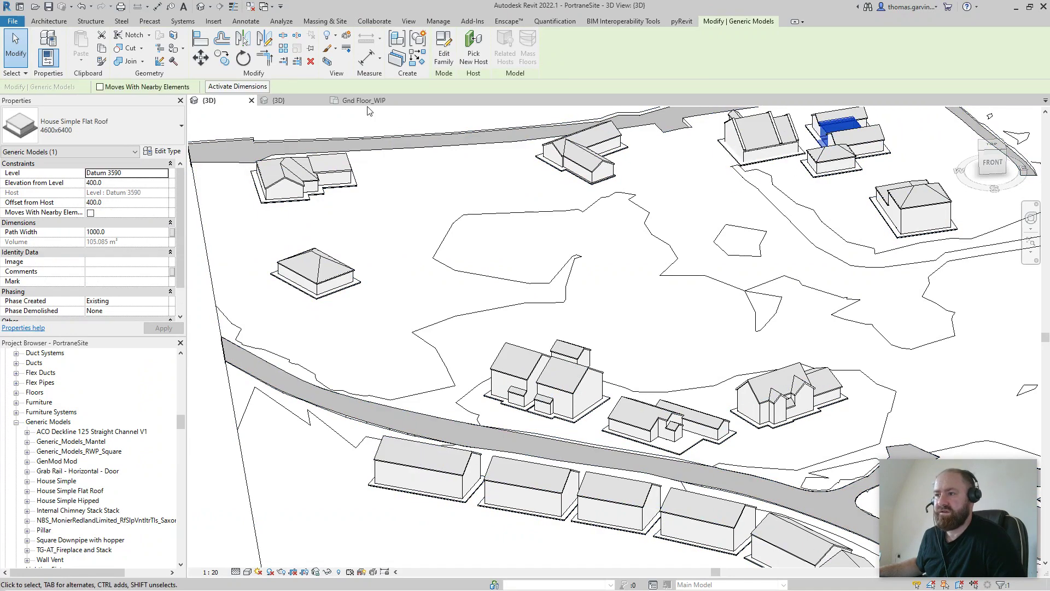
pyautogui.click(278, 100)
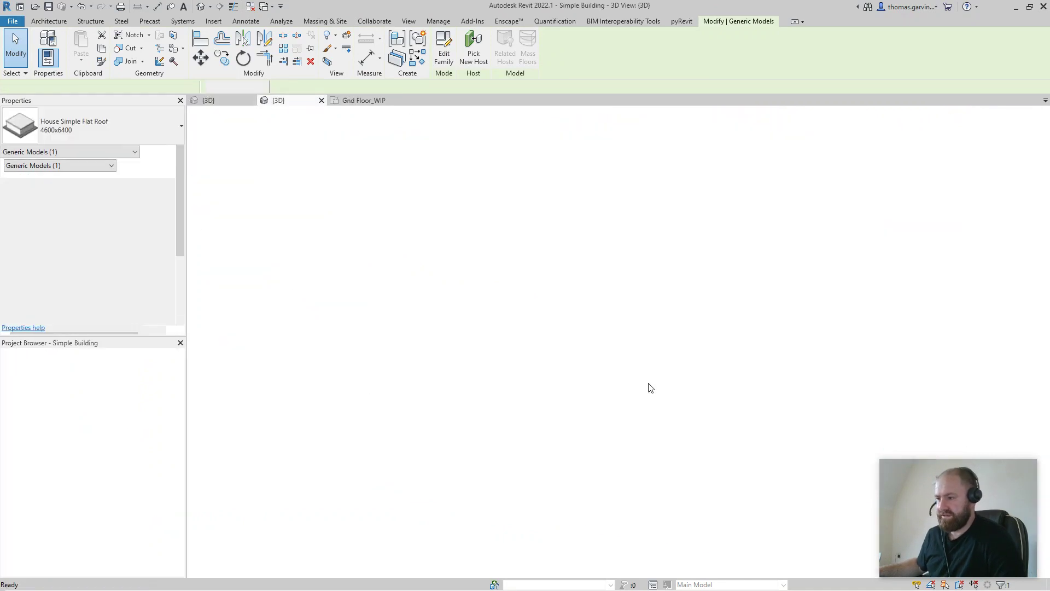
pyautogui.scroll(-2, 691, 400)
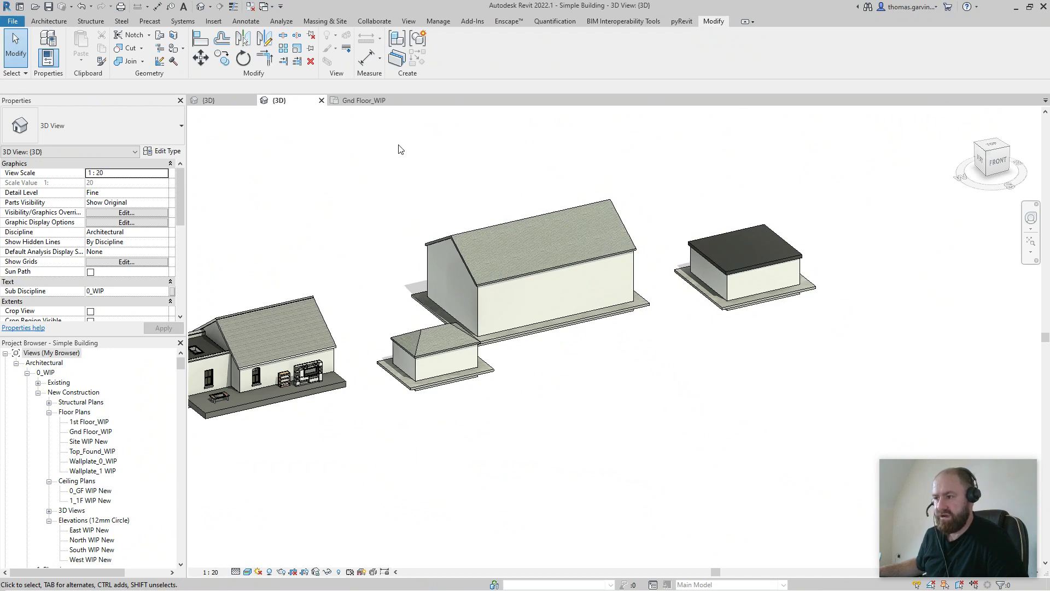
# On Gnd Floor_WIP, drag the small flat-roof block above the large house
pyautogui.click(362, 101)
pyautogui.click(703, 435)
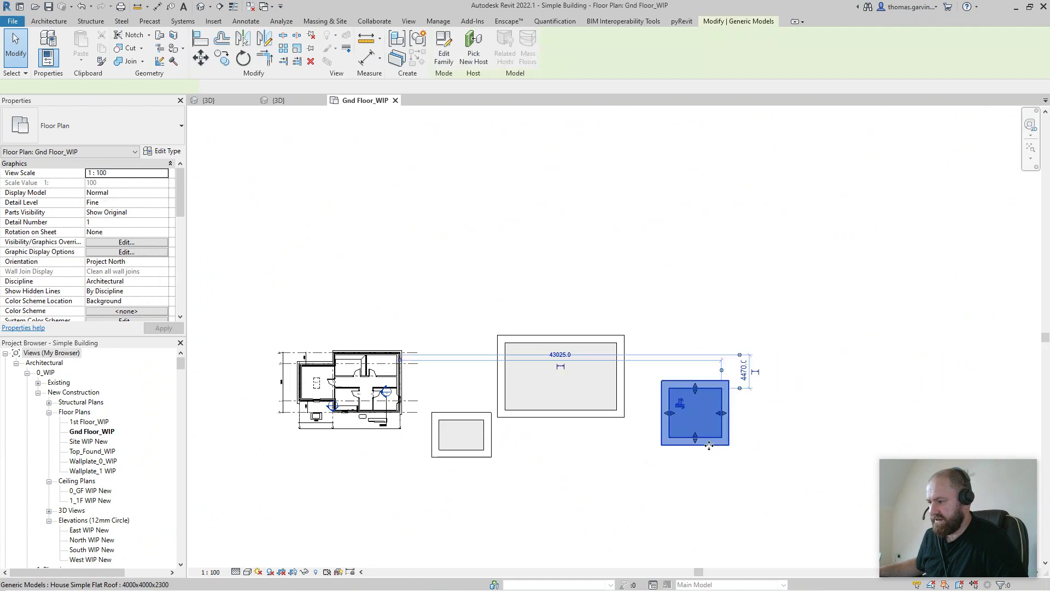
pyautogui.scroll(3, 705, 443)
pyautogui.moveTo(707, 442); pyautogui.dragTo(468, 216)
# Align the block's bottom and right edges to the large house's inner top and right edges
pyautogui.press('a')
pyautogui.press('l')
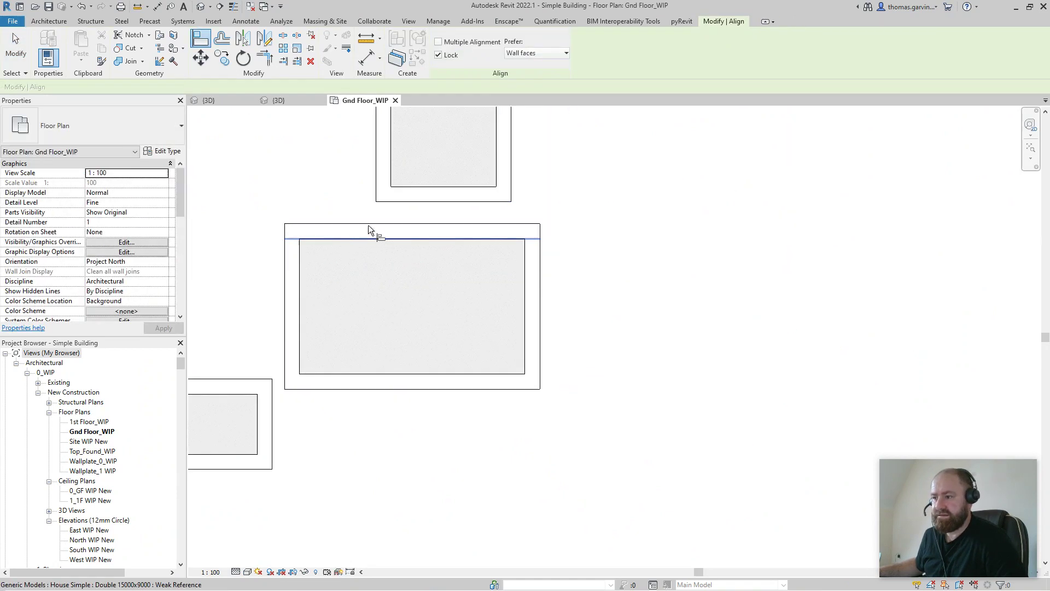
pyautogui.click(369, 238)
pyautogui.click(415, 185)
pyautogui.click(525, 283)
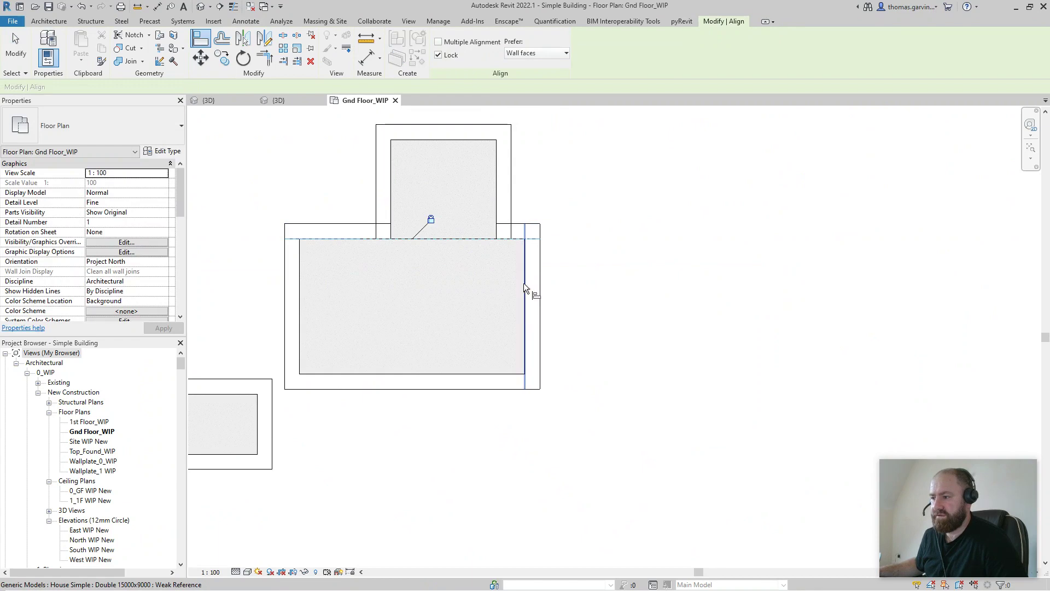
pyautogui.click(496, 192)
pyautogui.scroll(-1, 557, 406)
pyautogui.moveTo(233, 471); pyautogui.dragTo(363, 431, button='middle')
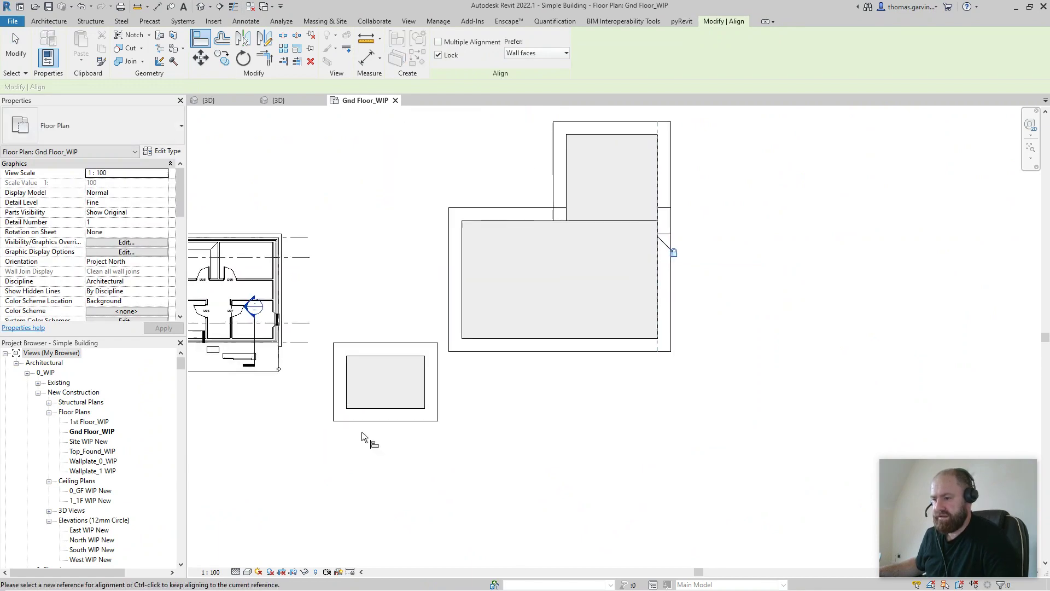
pyautogui.press('Escape')
pyautogui.press('Escape')
# Move the small hipped house against the large house's right wall
pyautogui.click(391, 414)
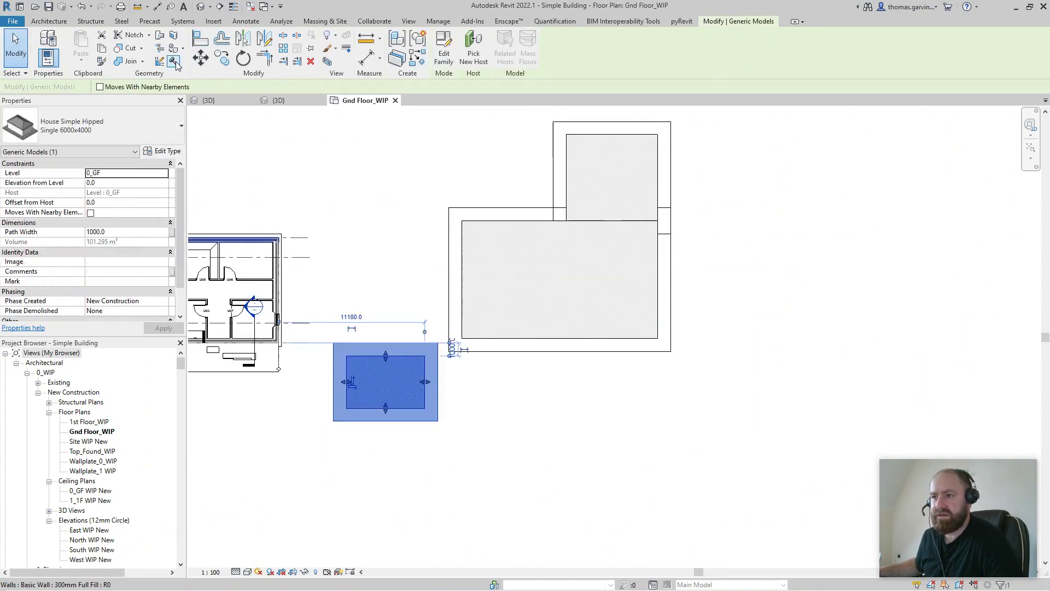
pyautogui.click(201, 58)
pyautogui.click(427, 344)
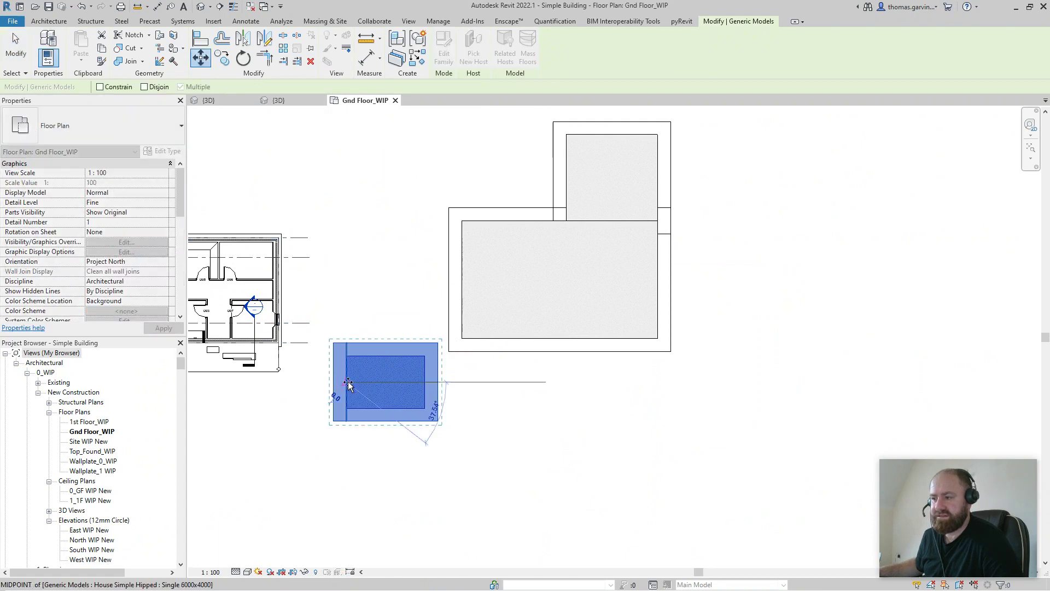
pyautogui.scroll(2, 685, 282)
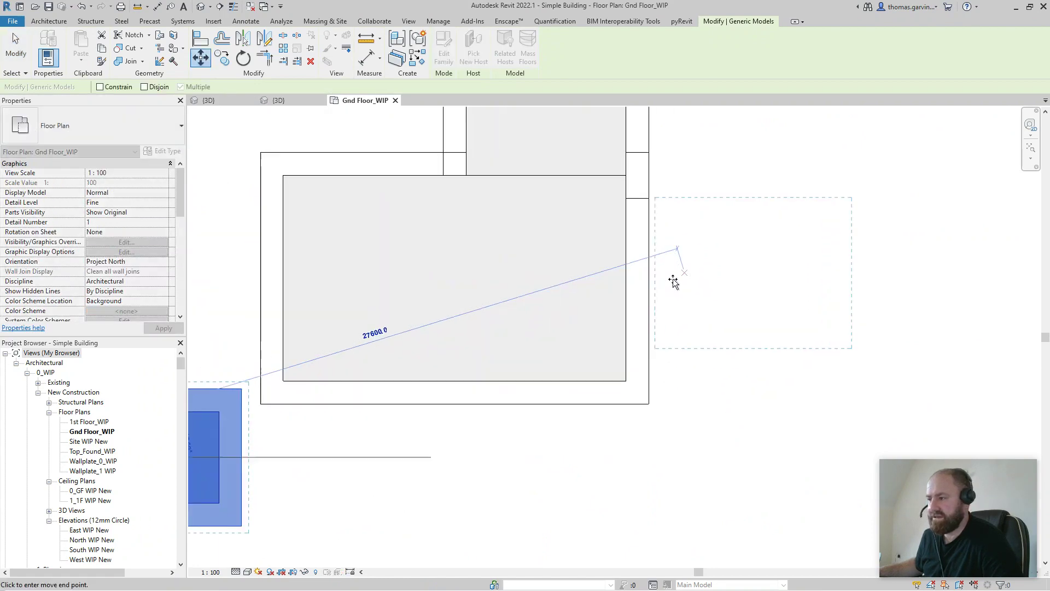
pyautogui.click(625, 291)
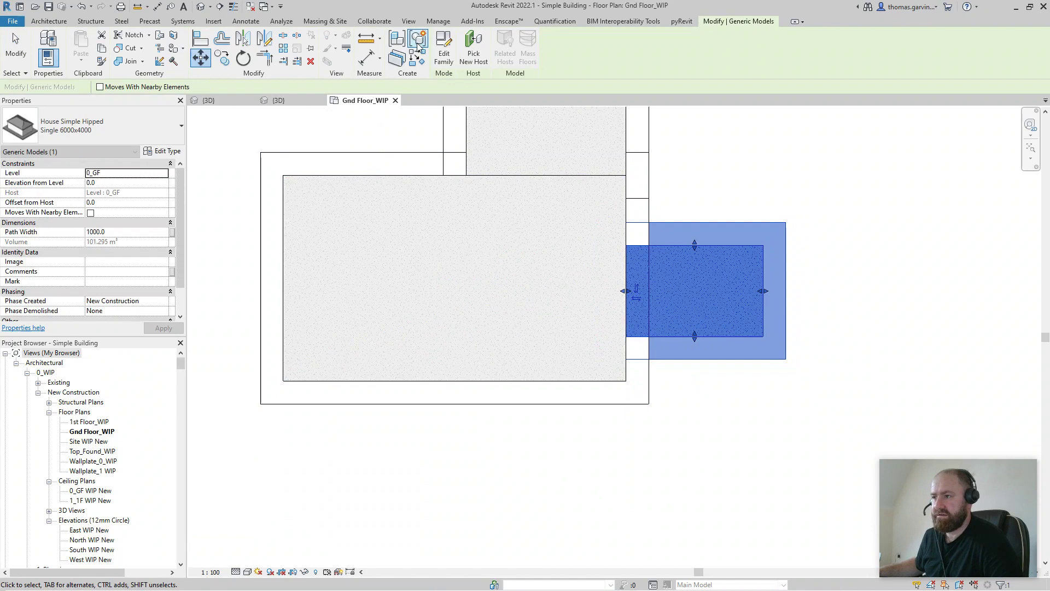
pyautogui.press('c')
pyautogui.press('s')
pyautogui.moveTo(598, 463); pyautogui.dragTo(528, 305, button='middle')
# Place another small hipped house, in landscape orientation, below the building
pyautogui.press('space')
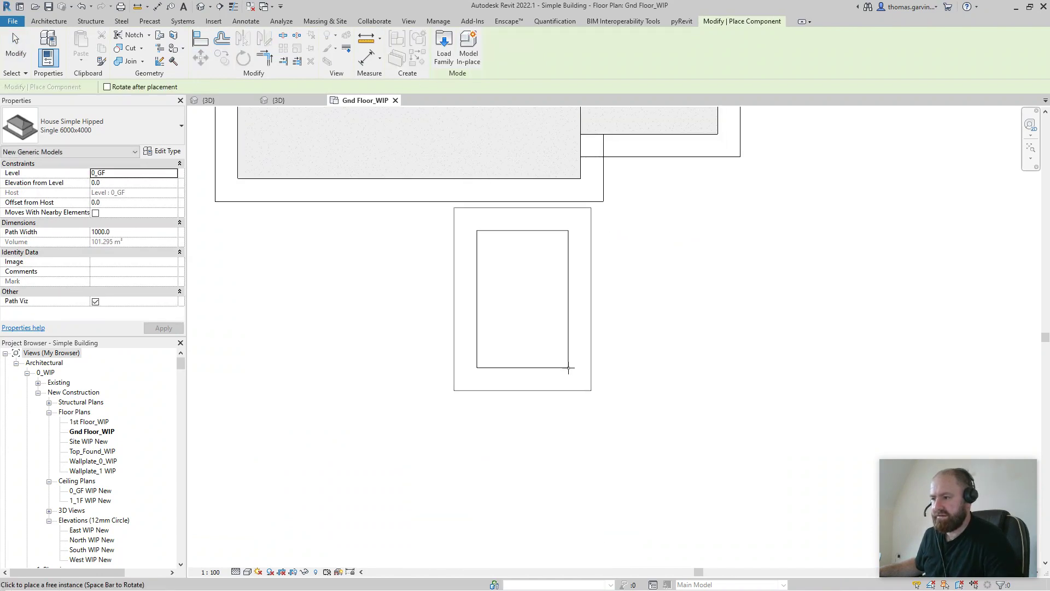
pyautogui.press('space')
pyautogui.press('alt')
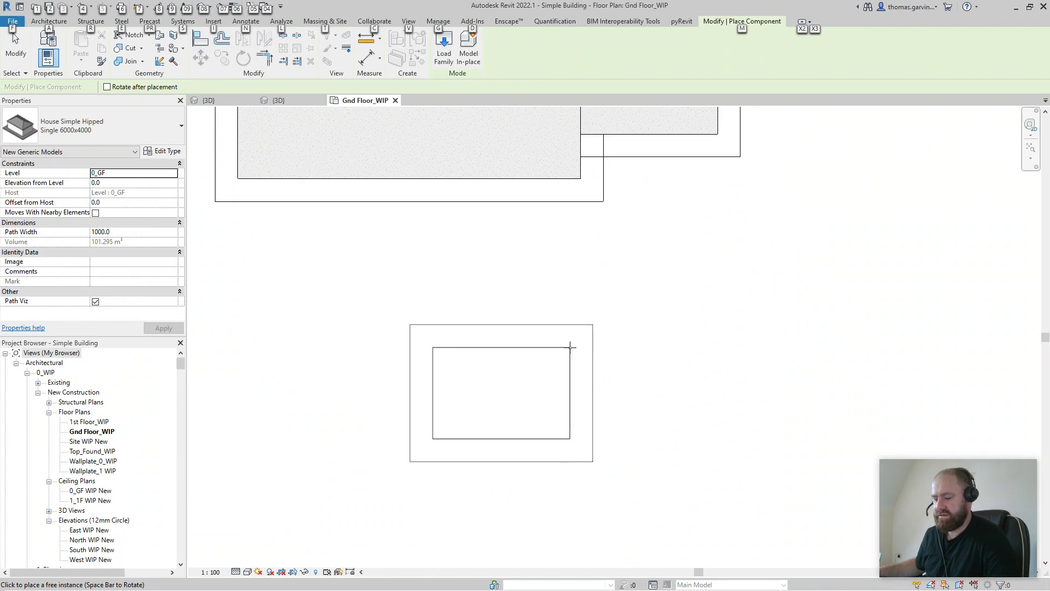
pyautogui.click(558, 304)
pyautogui.press('Escape')
pyautogui.press('Escape')
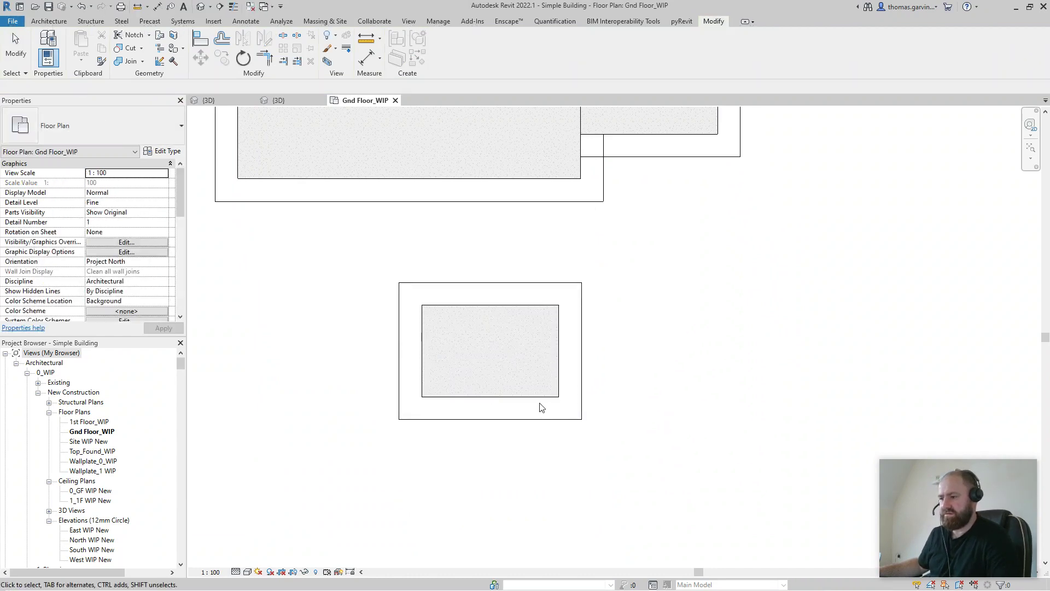
# Duplicate its type as Single 6000x4000 2 and set Width to 2500
pyautogui.click(492, 350)
pyautogui.click(163, 150)
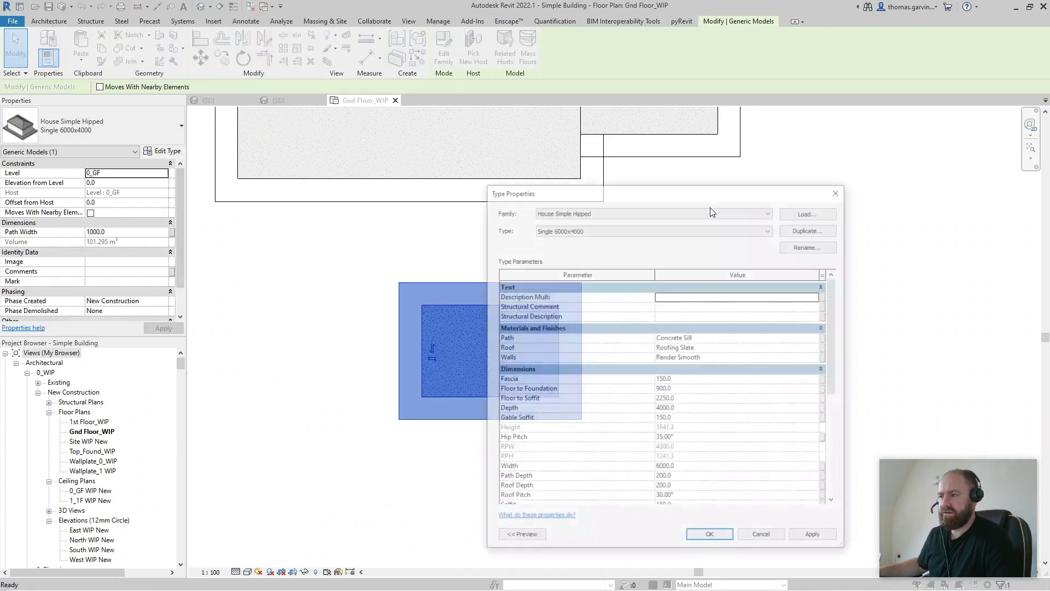
pyautogui.click(801, 229)
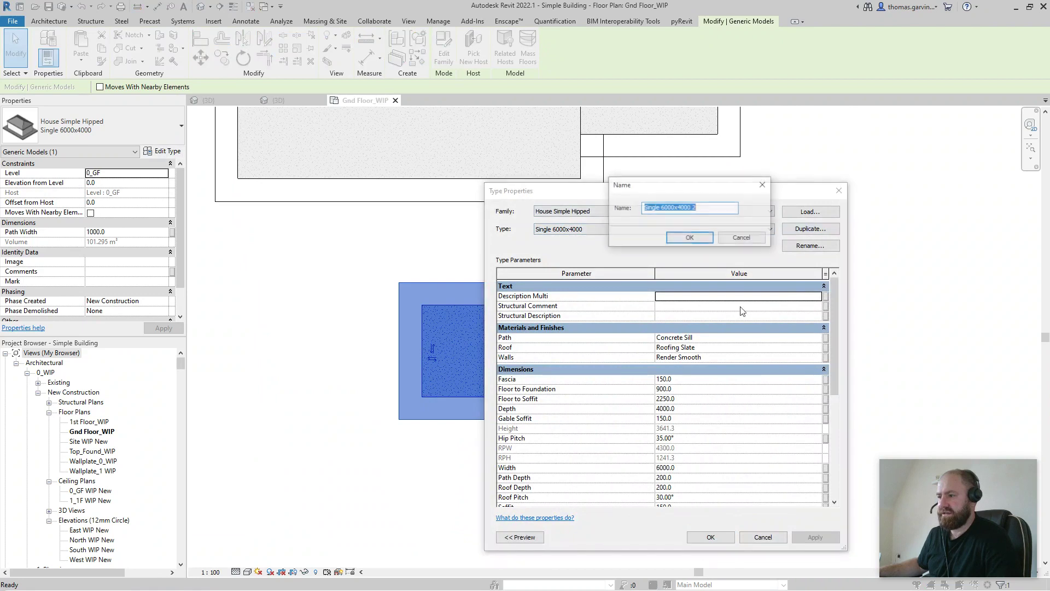
pyautogui.click(702, 241)
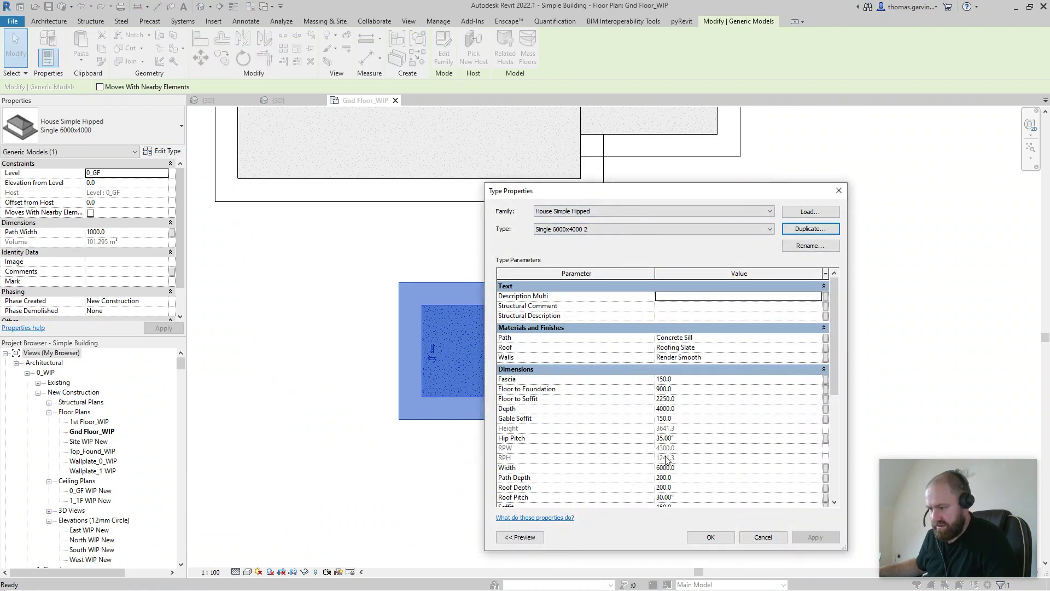
pyautogui.click(693, 469)
pyautogui.write('2500')
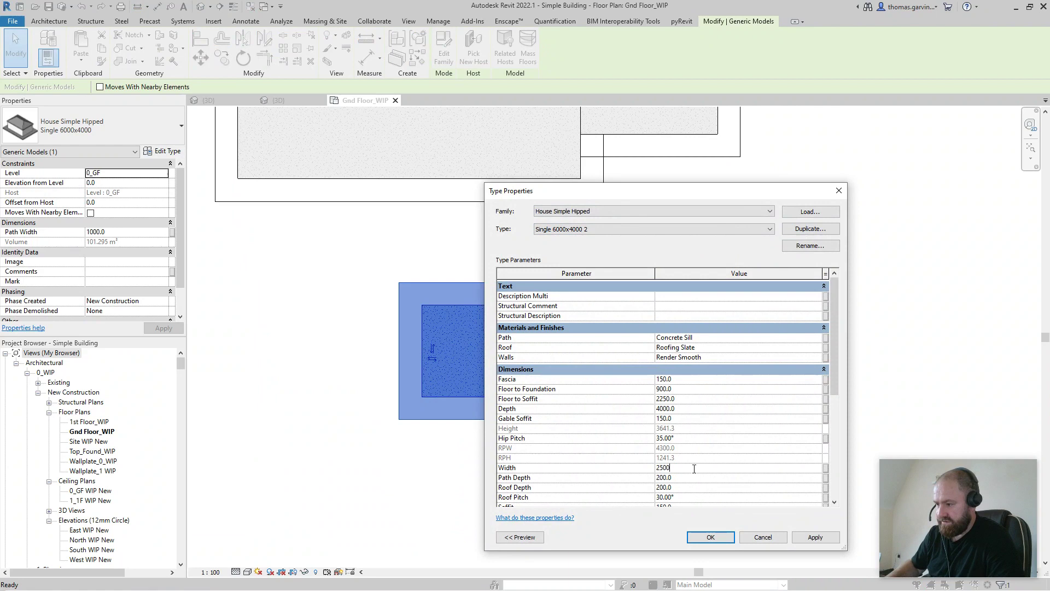
pyautogui.click(707, 537)
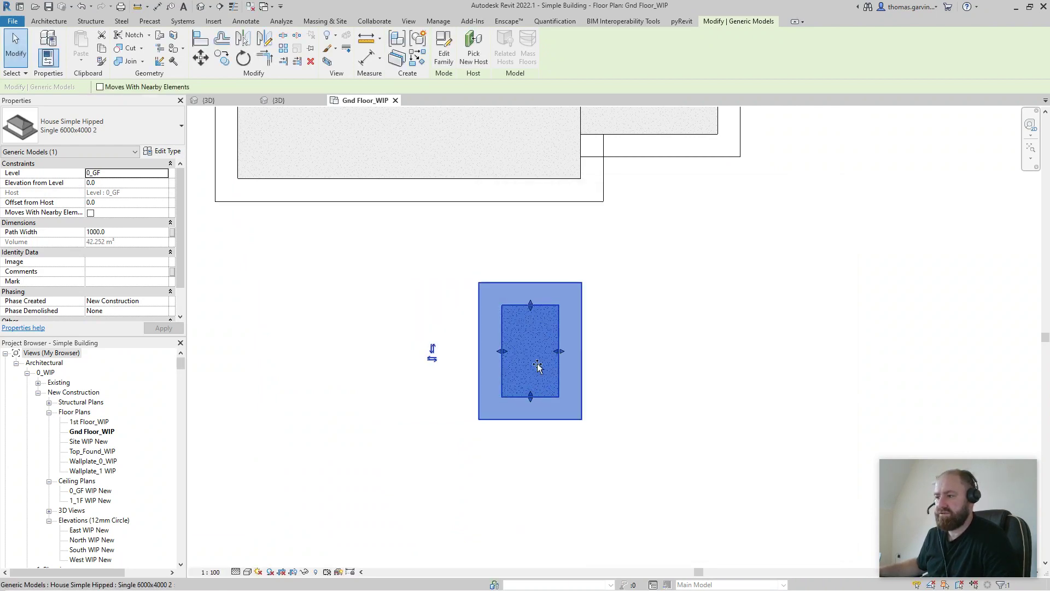
# Move the narrow hipped house up against the large house's bottom edge
pyautogui.moveTo(544, 397); pyautogui.dragTo(543, 213)
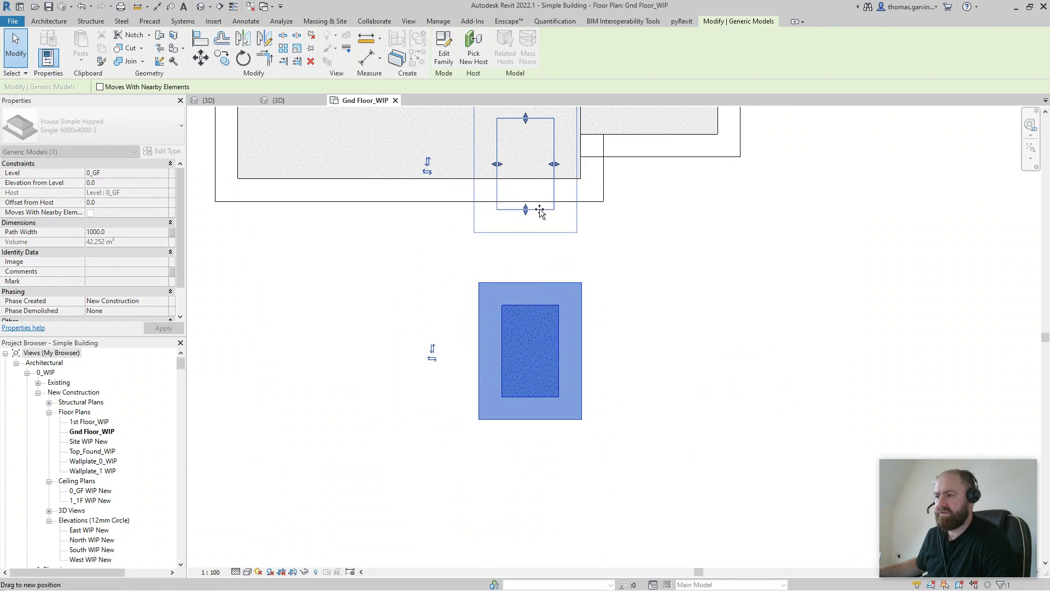
pyautogui.moveTo(396, 286); pyautogui.dragTo(534, 180, button='middle')
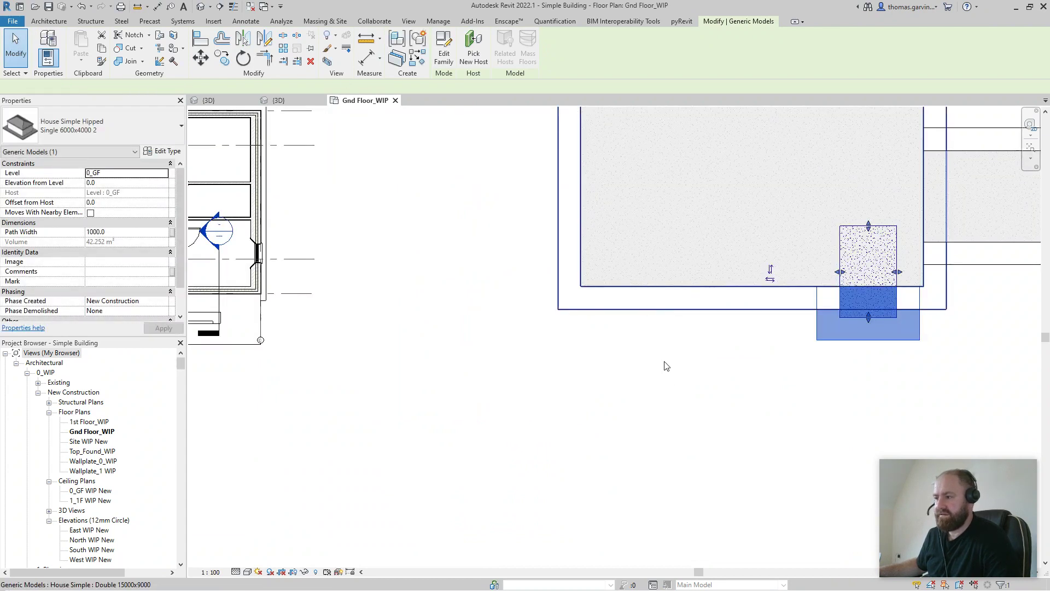
pyautogui.moveTo(647, 290); pyautogui.dragTo(587, 297, button='middle')
# Place another Double 15000x9000 house on open ground below the building
pyautogui.click(417, 58)
pyautogui.moveTo(589, 426); pyautogui.dragTo(534, 375, button='middle')
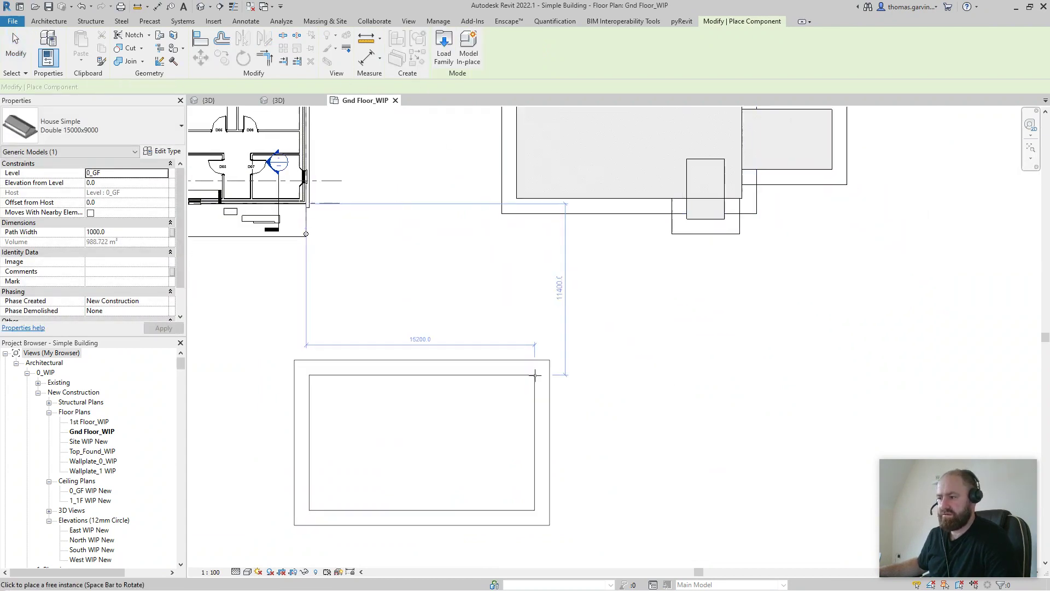
pyautogui.click(692, 308)
pyautogui.press('Escape')
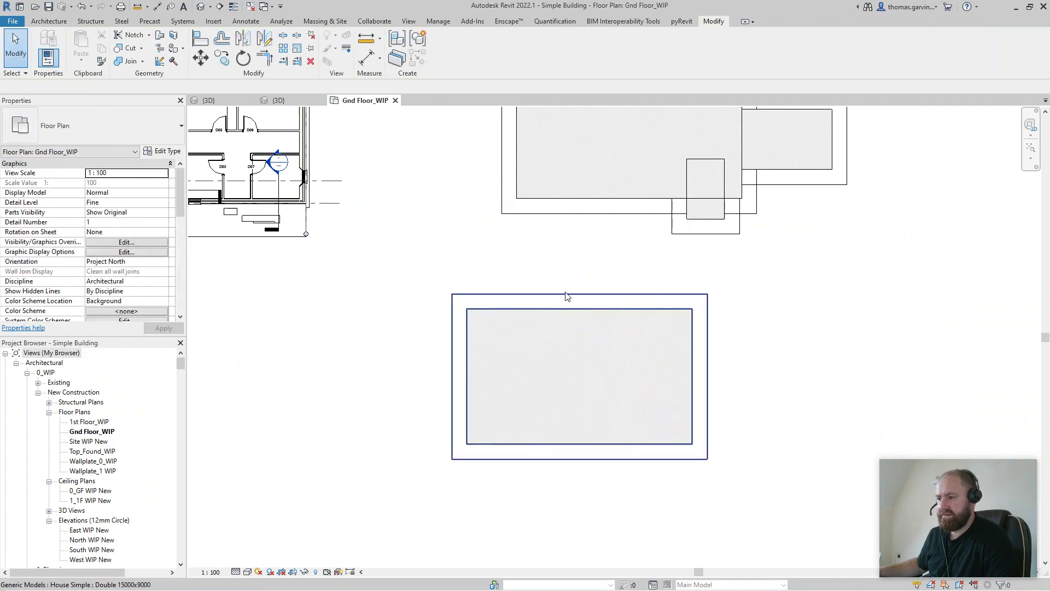
# Duplicate the house type as Double 15000x9000 2, entering Width 3000 and Depth 5000
pyautogui.click(162, 151)
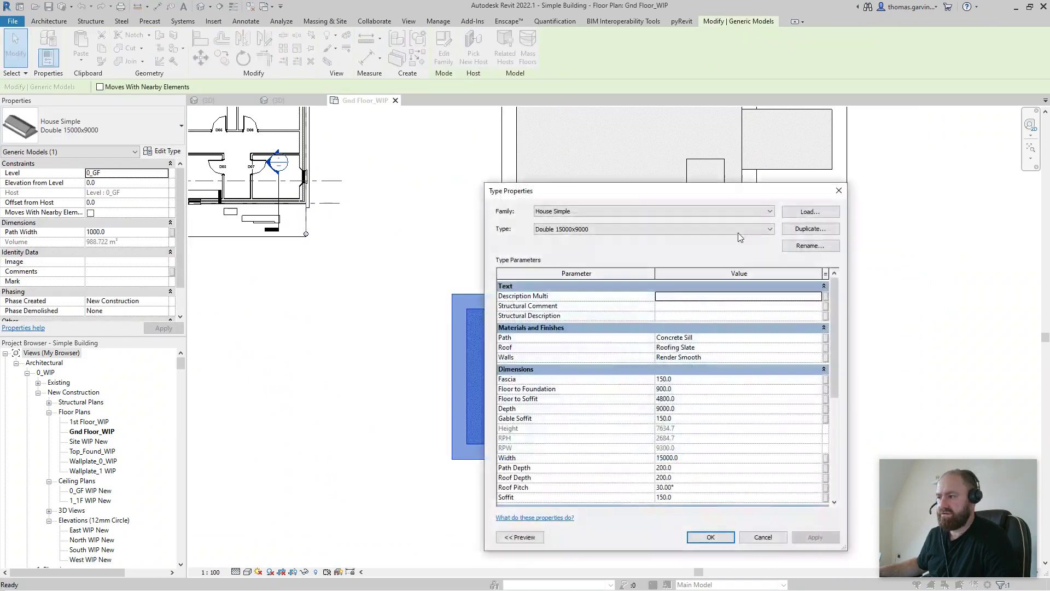
pyautogui.click(806, 229)
pyautogui.click(701, 245)
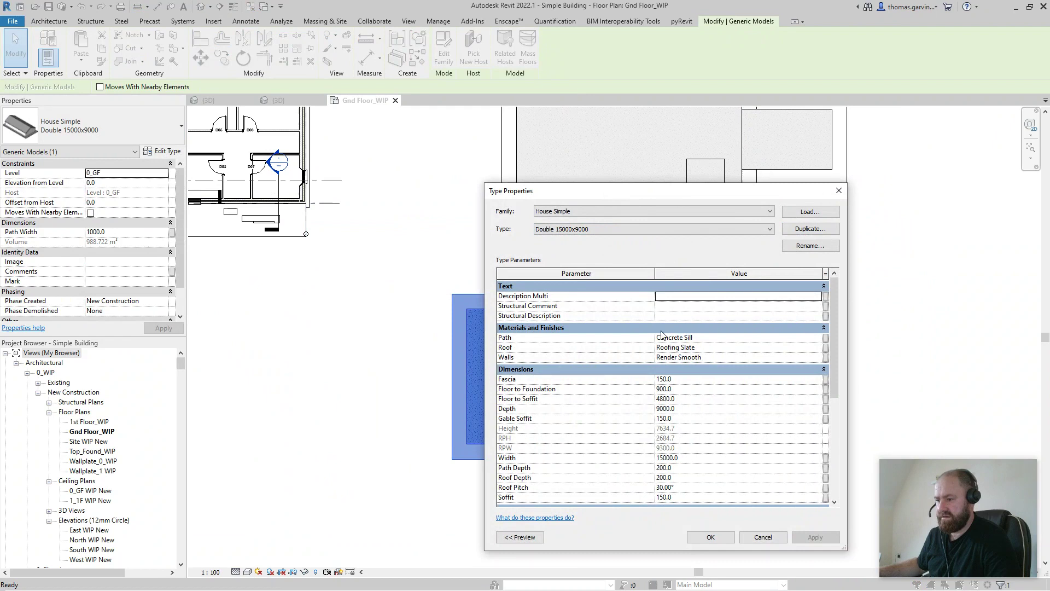
pyautogui.click(698, 458)
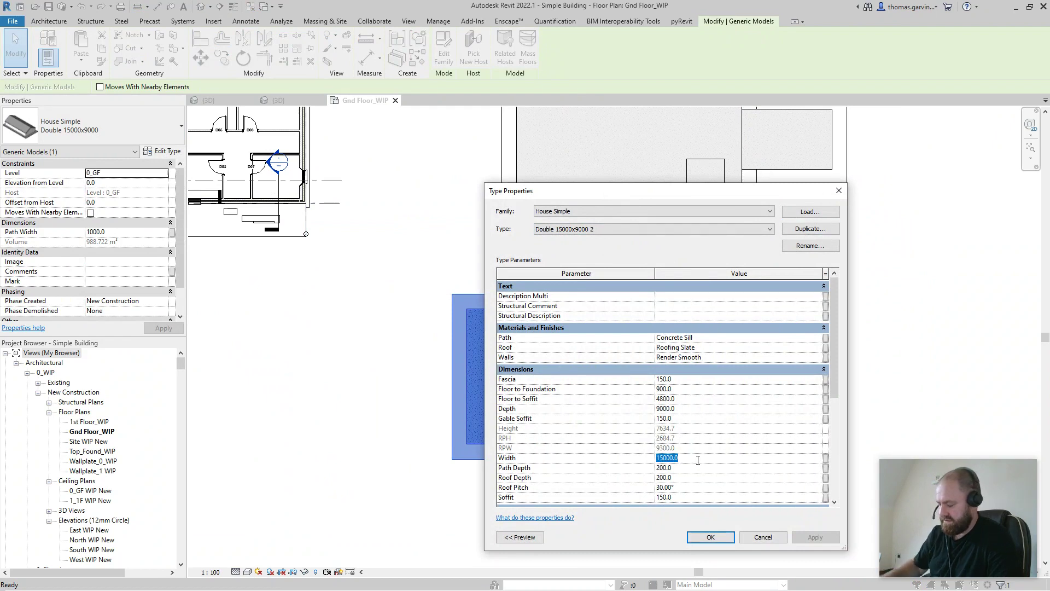
pyautogui.write('3000')
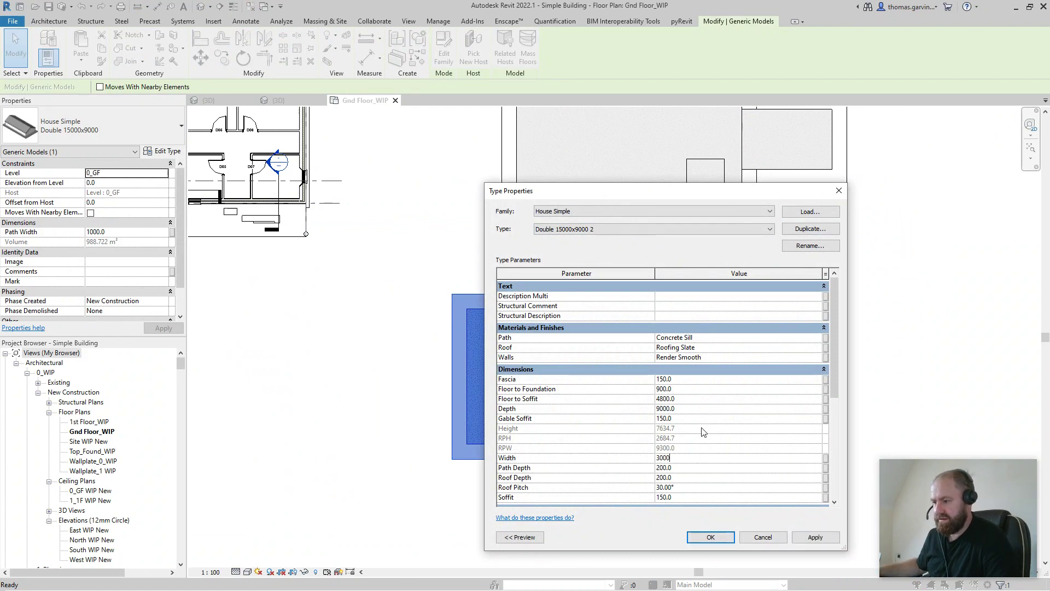
pyautogui.click(705, 408)
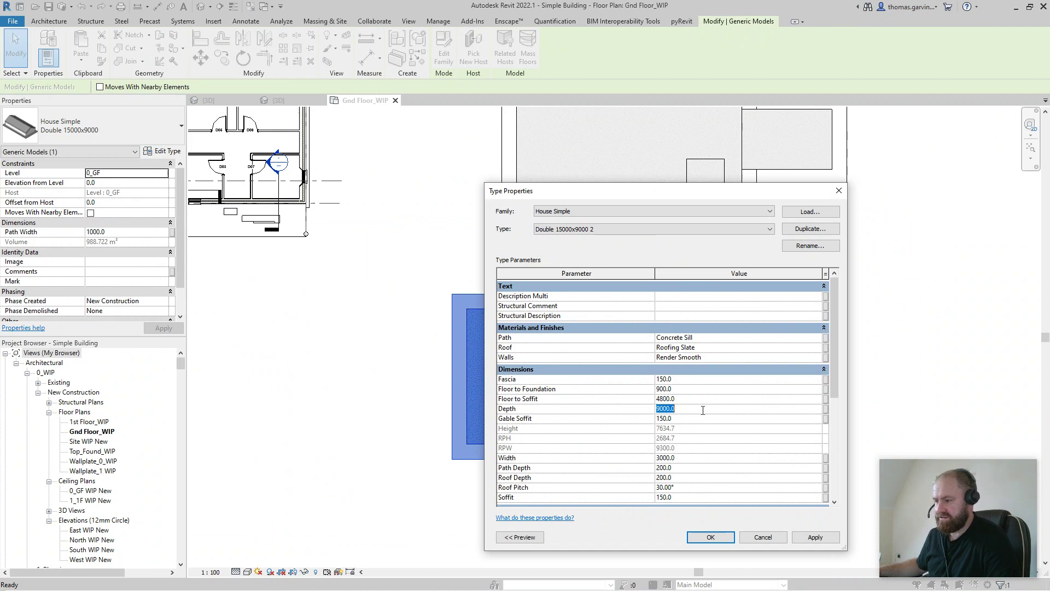
pyautogui.write('5000')
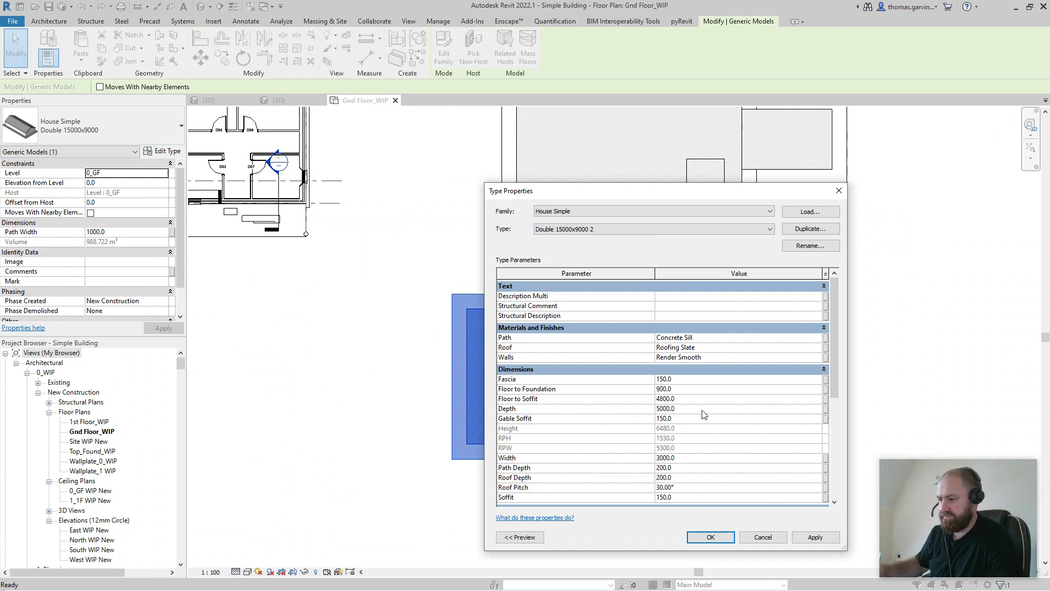
pyautogui.click(713, 537)
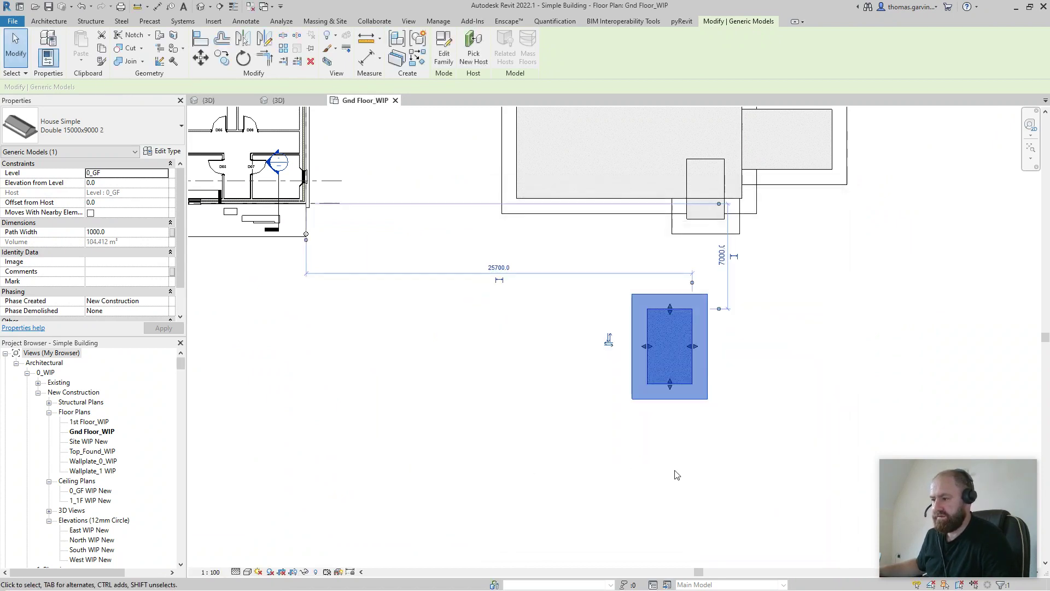
# After checking the house in 3D, correct the type's Depth to 3000 and begin editing Width
pyautogui.scroll(4, 705, 350)
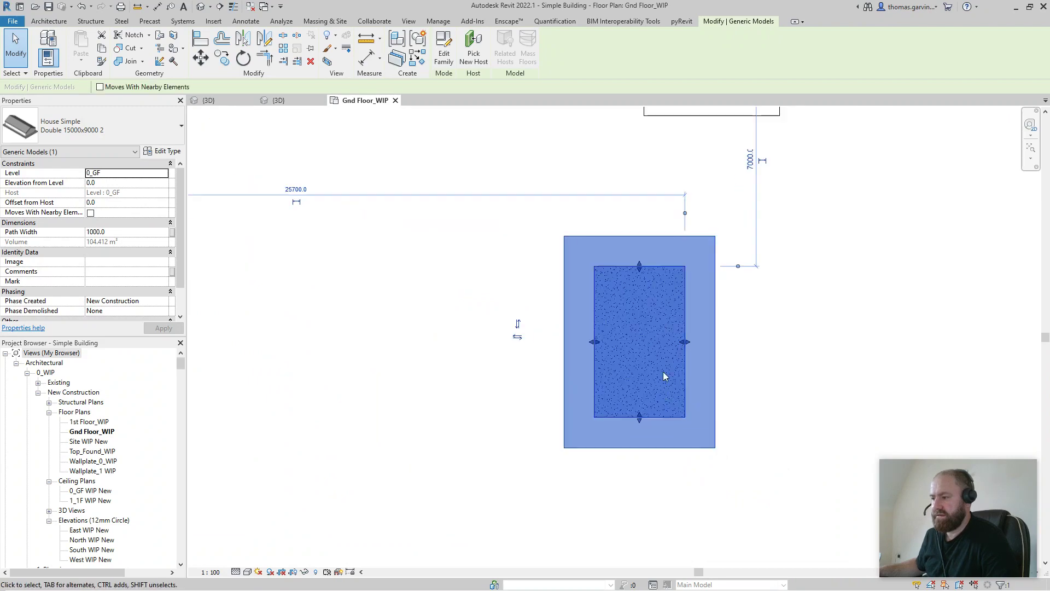
pyautogui.hotkey('ctrl', 'Tab')
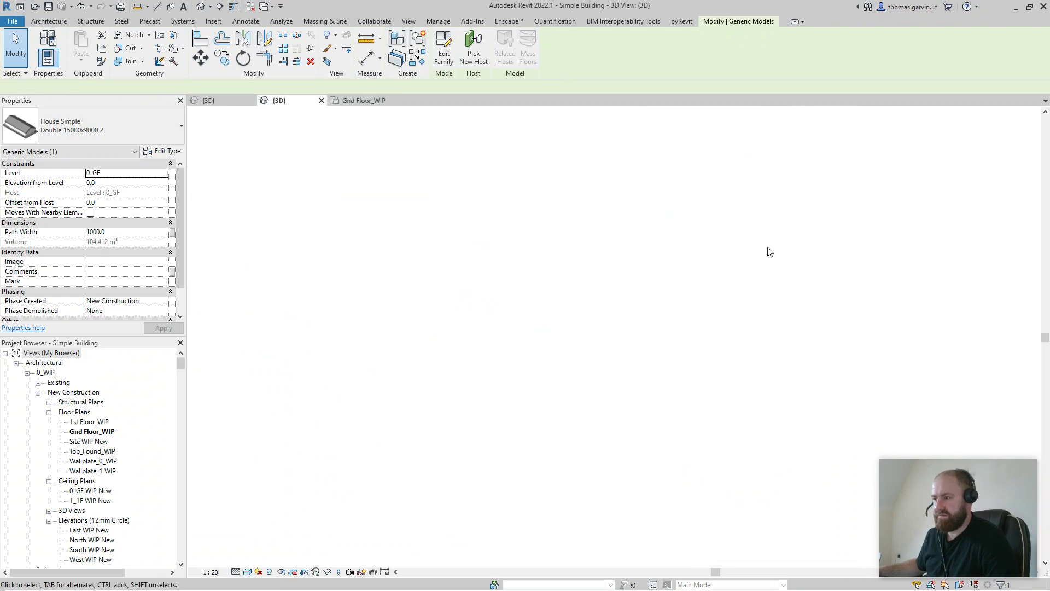
pyautogui.click(369, 101)
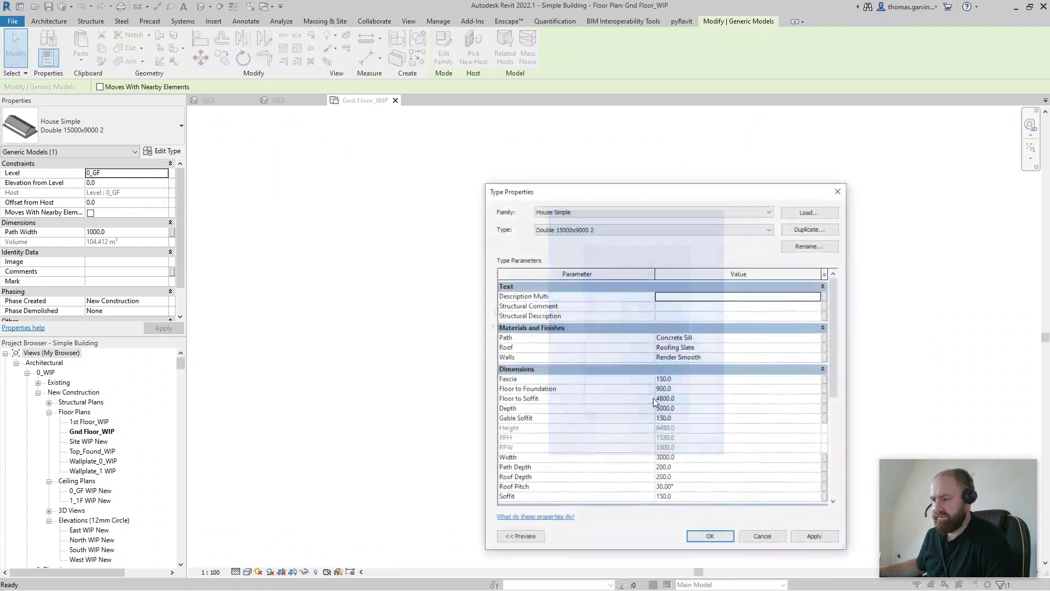
pyautogui.click(691, 411)
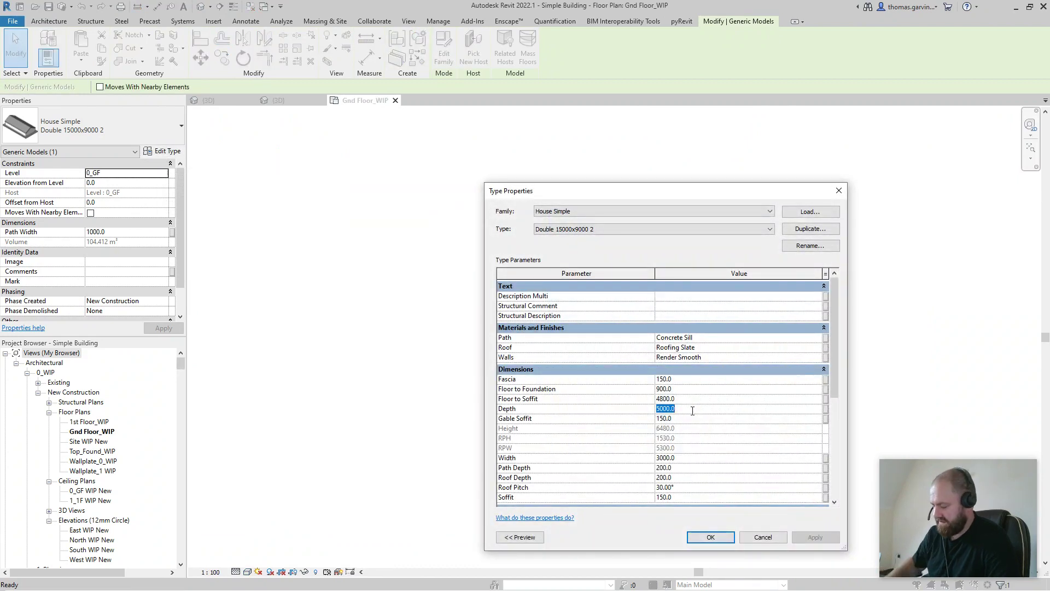
pyautogui.write('3000')
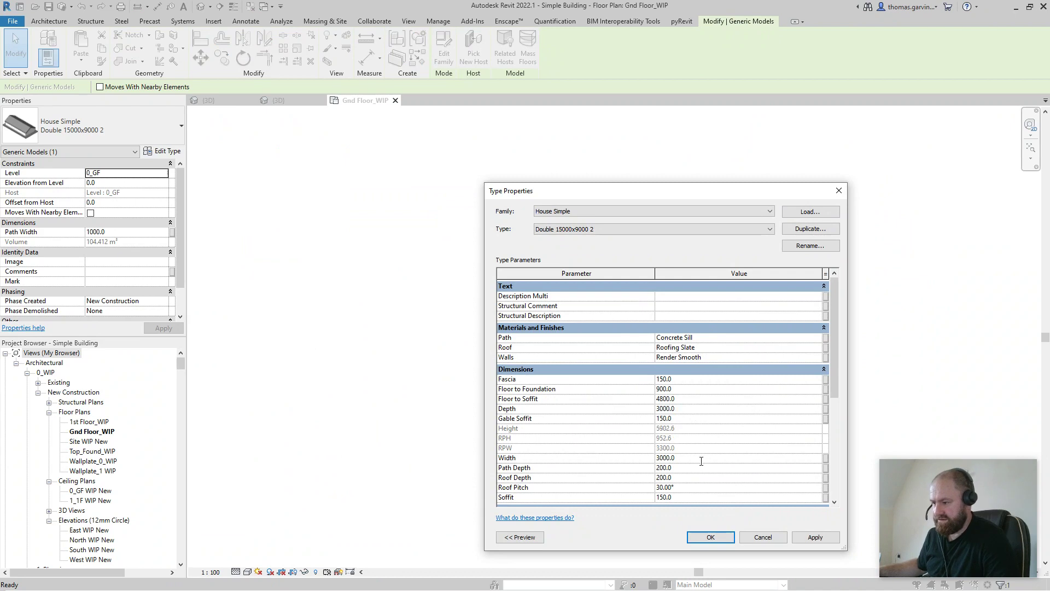
pyautogui.click(701, 461)
# Set the type's Width to 5000 and apply the revised sizes
pyautogui.write('5000')
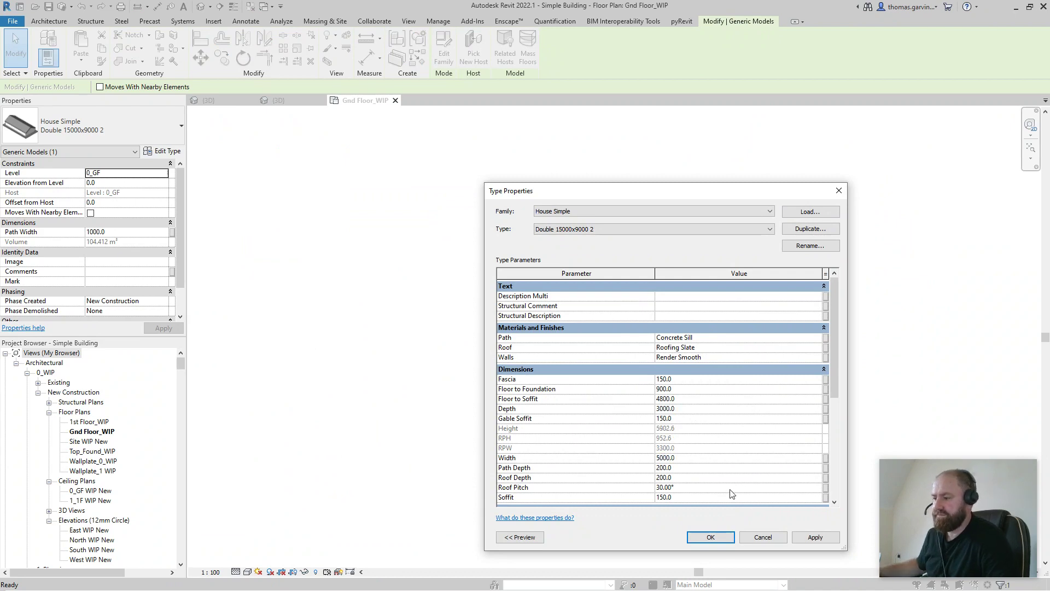
pyautogui.click(710, 537)
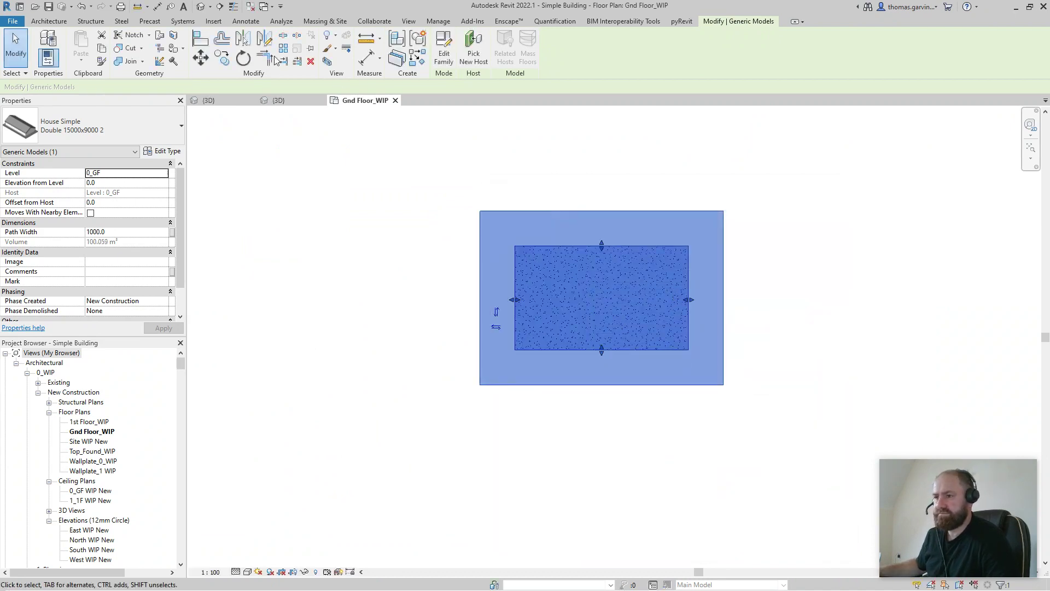
pyautogui.press('Escape')
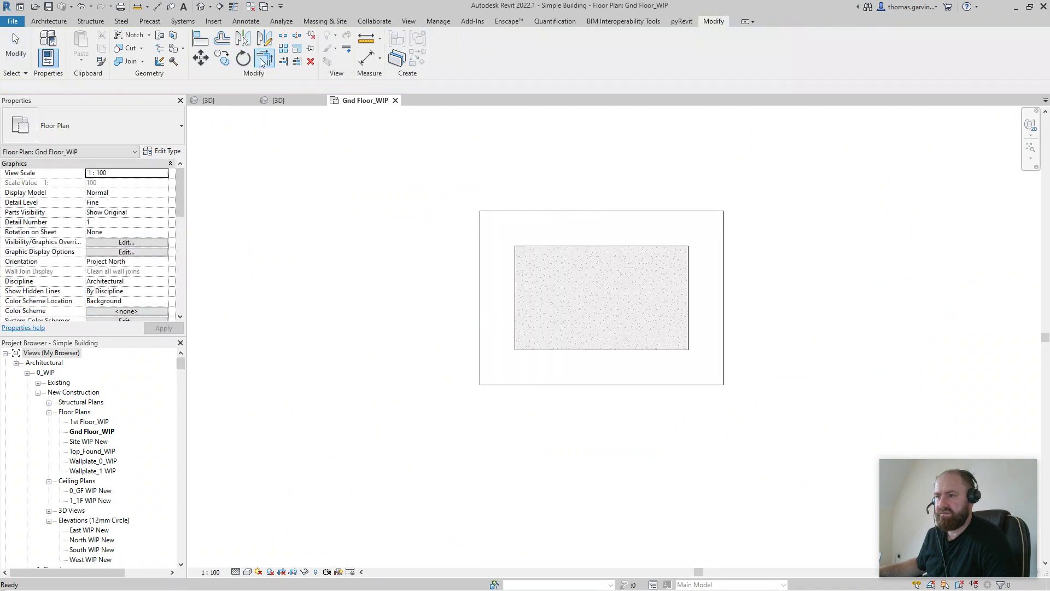
# Rotate the resized house 90° with RO
pyautogui.click(481, 230)
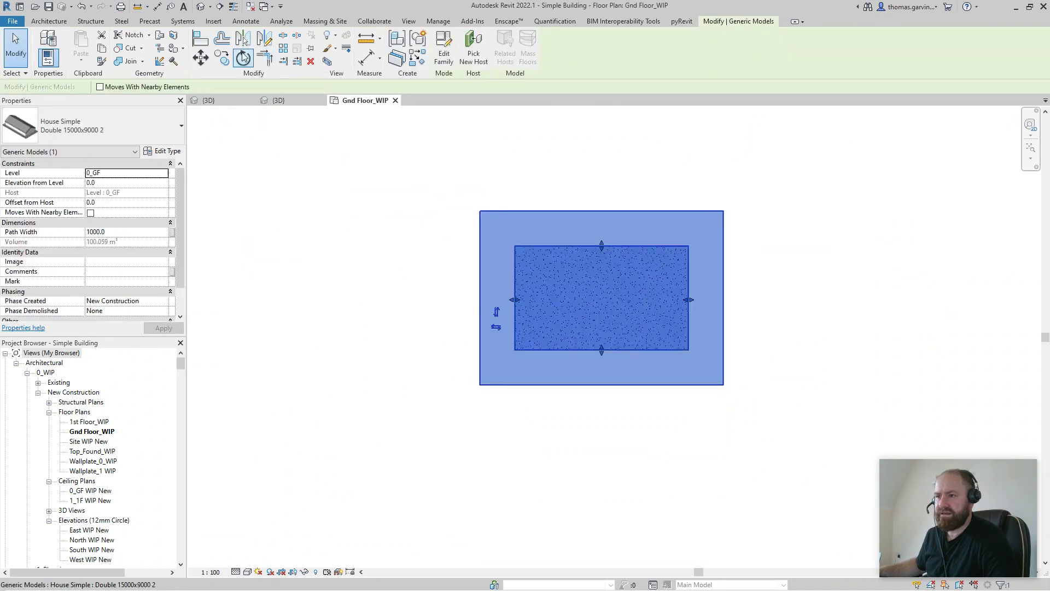
pyautogui.press('r')
pyautogui.press('o')
pyautogui.click(917, 301)
pyautogui.write('90')
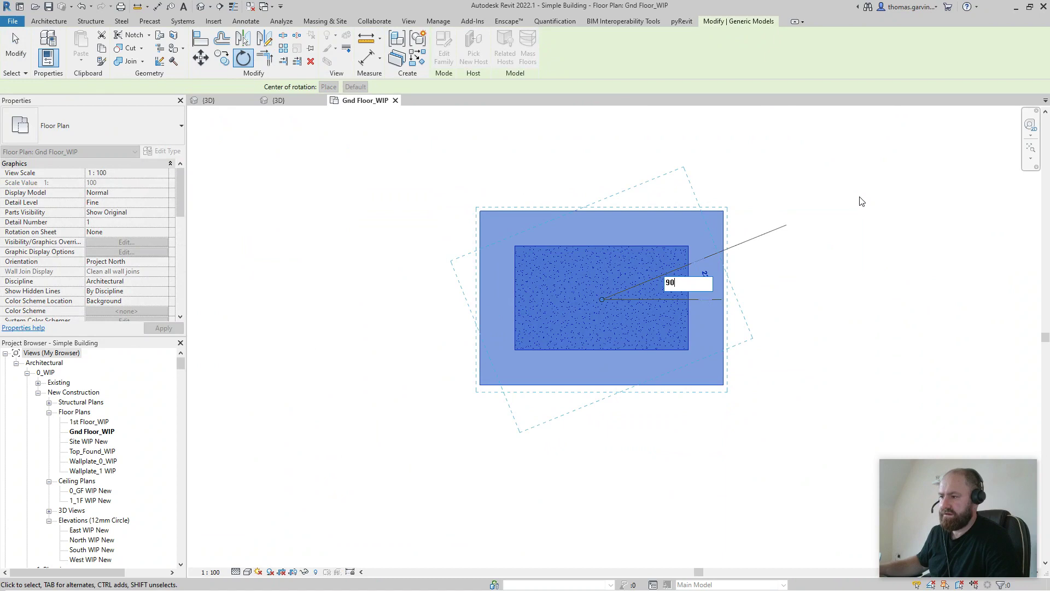
pyautogui.press('Return')
# Drag the house into the building's front gap and align it with the large house's bottom edge
pyautogui.scroll(-1, 754, 285)
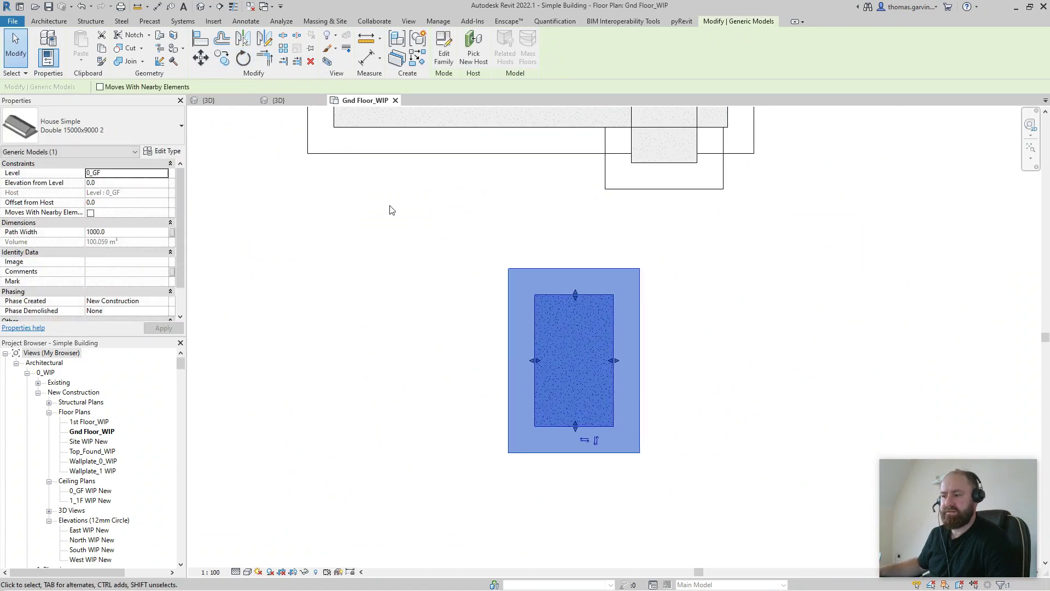
pyautogui.scroll(-1, 586, 339)
pyautogui.moveTo(607, 421); pyautogui.dragTo(556, 200)
pyautogui.press('a')
pyautogui.press('l')
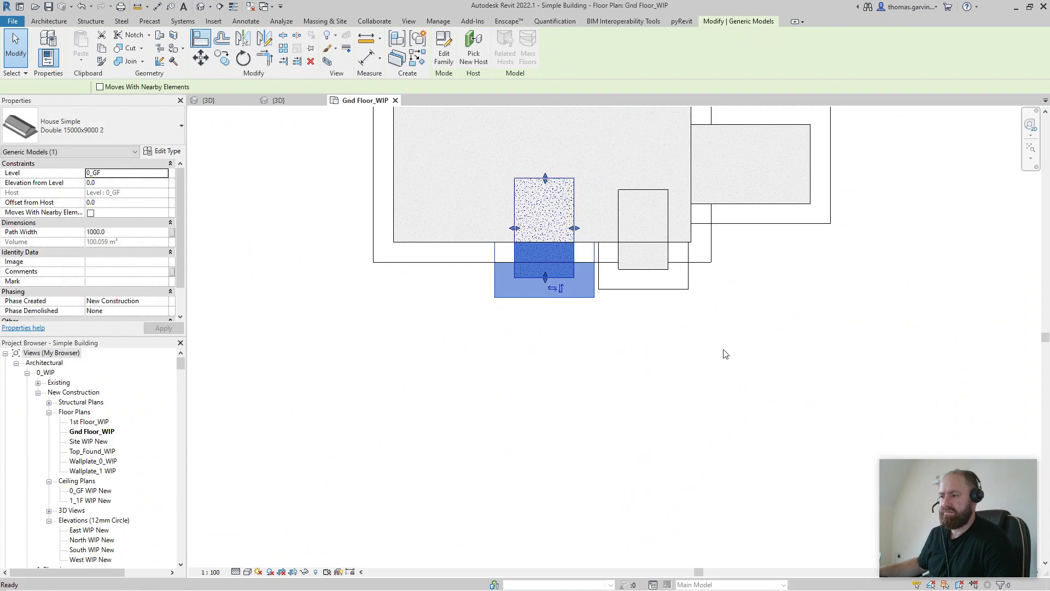
pyautogui.click(550, 275)
pyautogui.scroll(-1, 648, 388)
pyautogui.press('Escape')
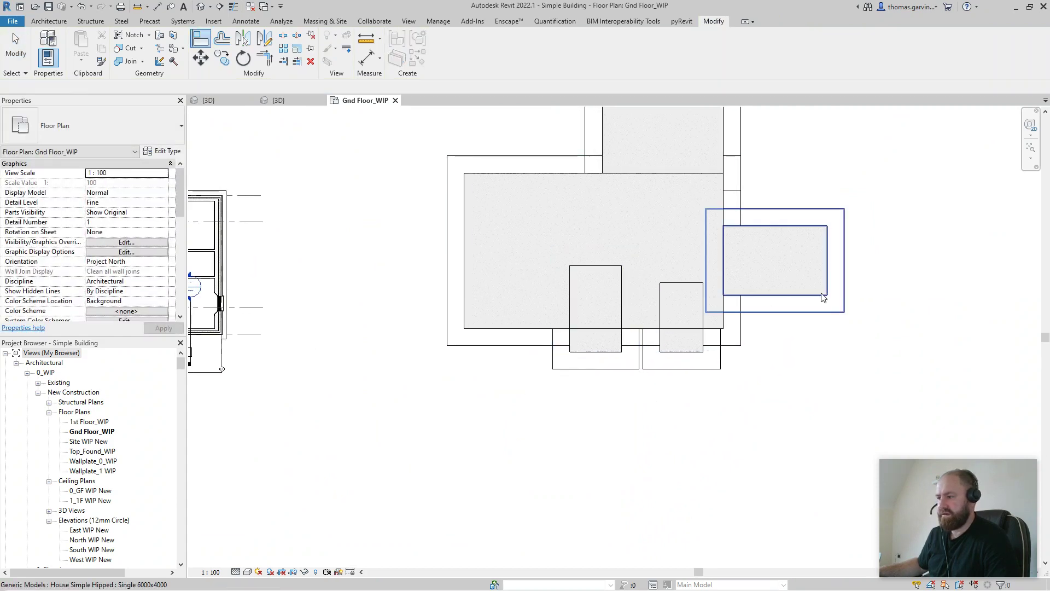
pyautogui.click(823, 297)
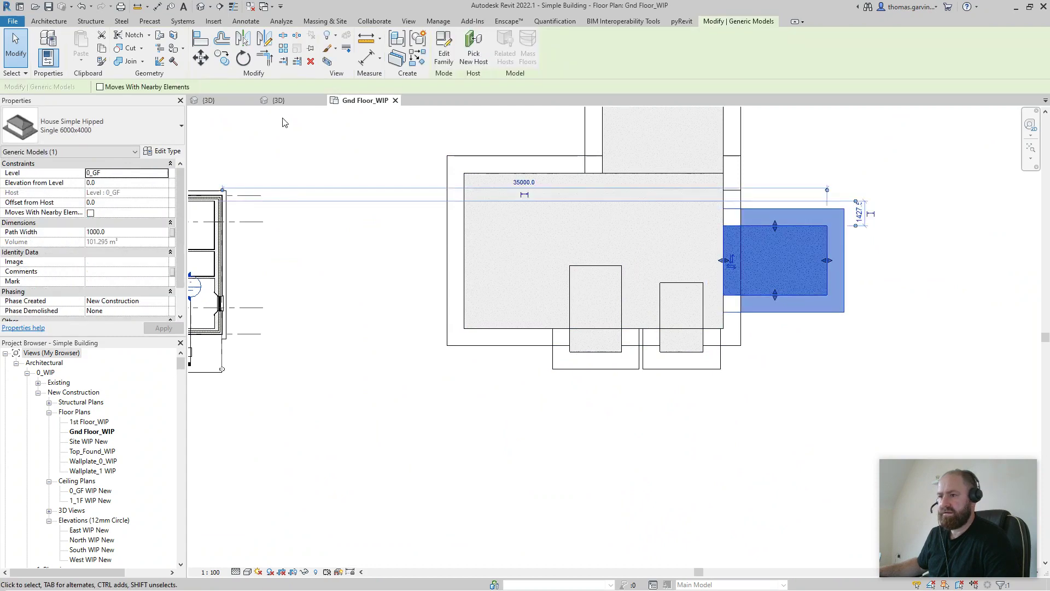
# Check the house placement in the 3D view, then return to Gnd Floor_WIP
pyautogui.click(279, 100)
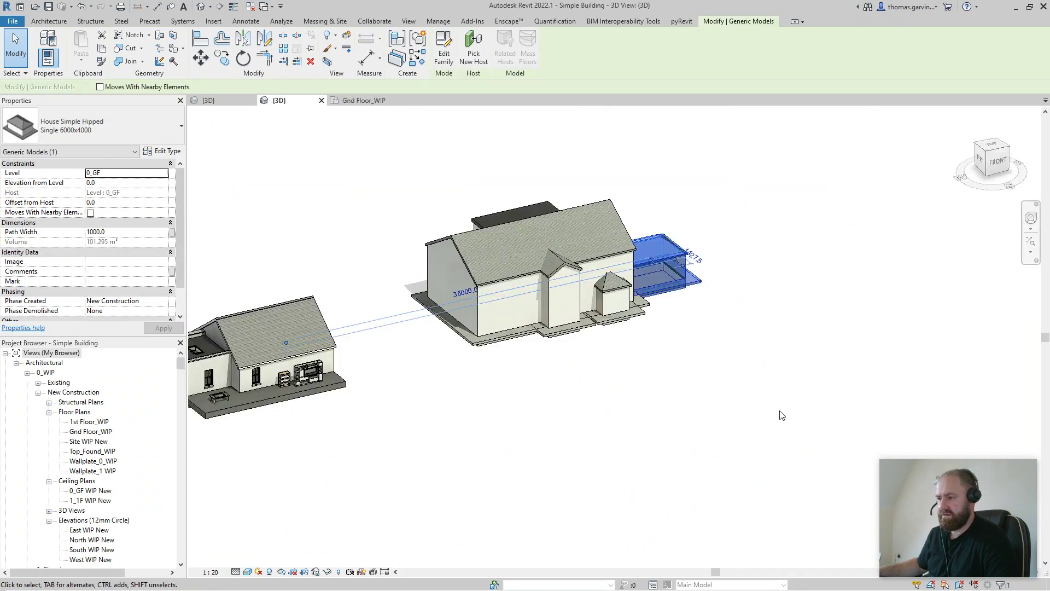
pyautogui.press('Escape')
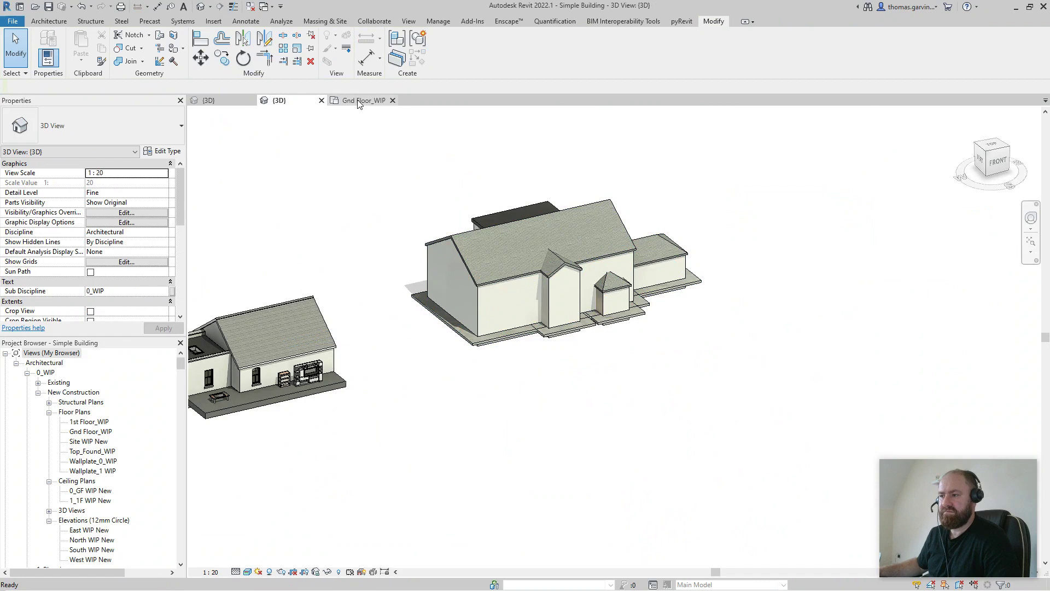
pyautogui.click(359, 104)
# Copy the small double house to open ground below and left of the building
pyautogui.click(615, 351)
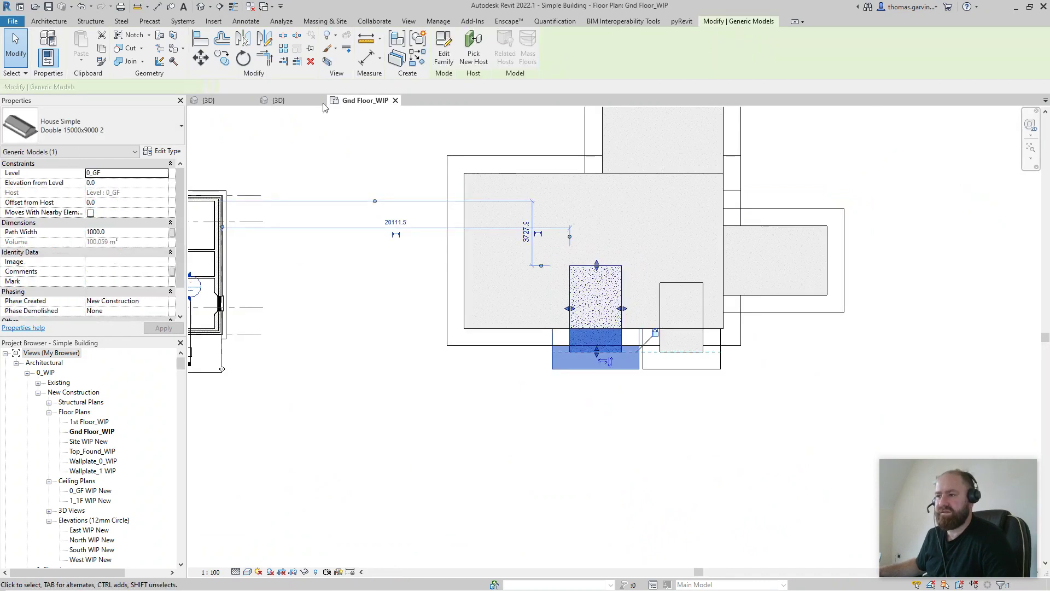
pyautogui.click(200, 58)
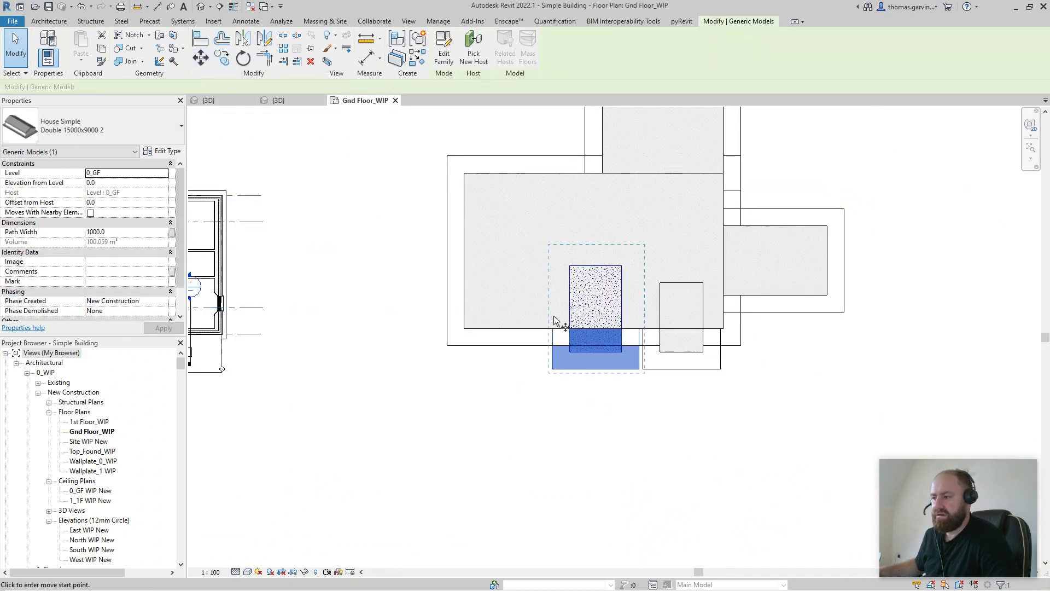
pyautogui.click(614, 305)
pyautogui.click(535, 455)
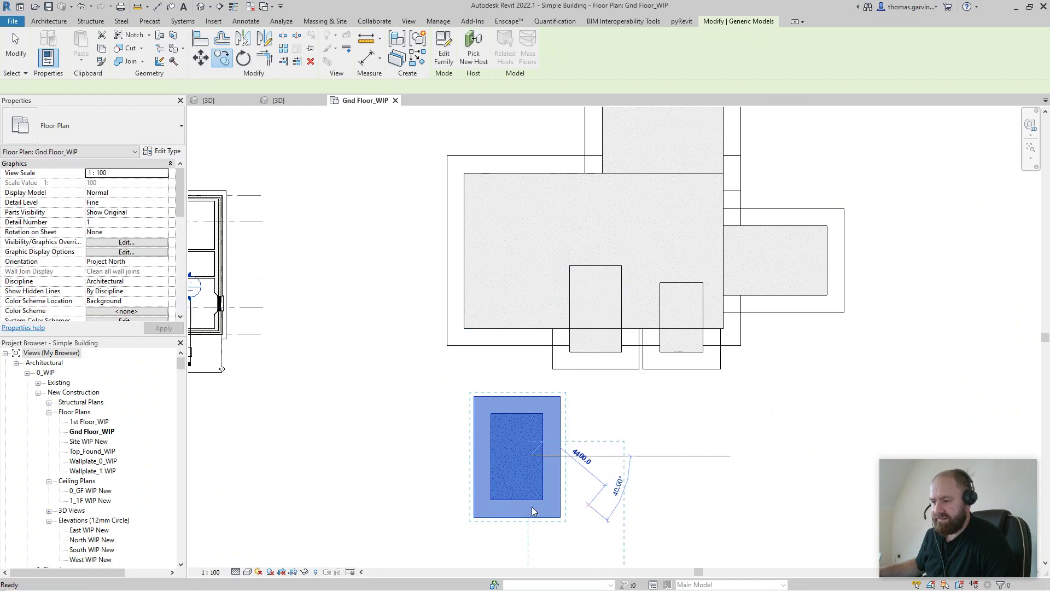
pyautogui.press('Escape')
pyautogui.scroll(2, 534, 511)
pyautogui.moveTo(545, 502); pyautogui.dragTo(593, 476, button='middle')
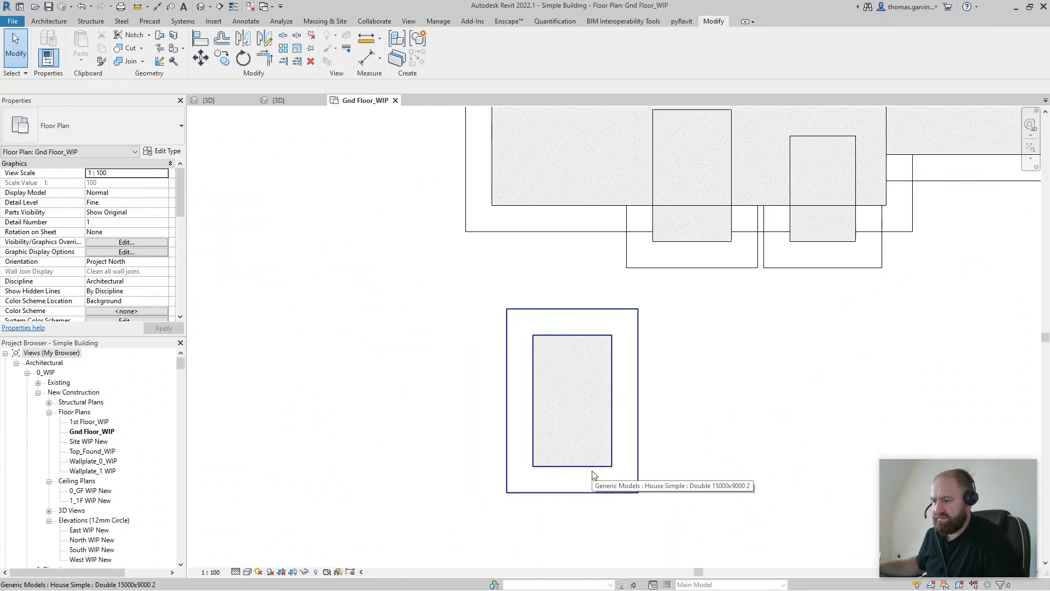
# Rotate the copied house block 90°
pyautogui.click(614, 465)
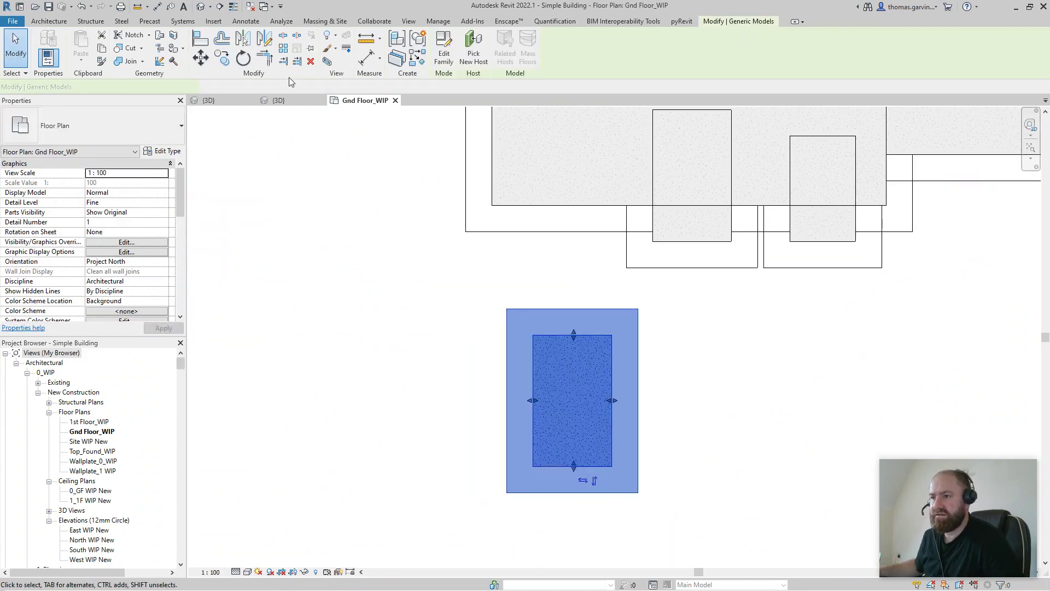
pyautogui.click(242, 58)
pyautogui.click(733, 400)
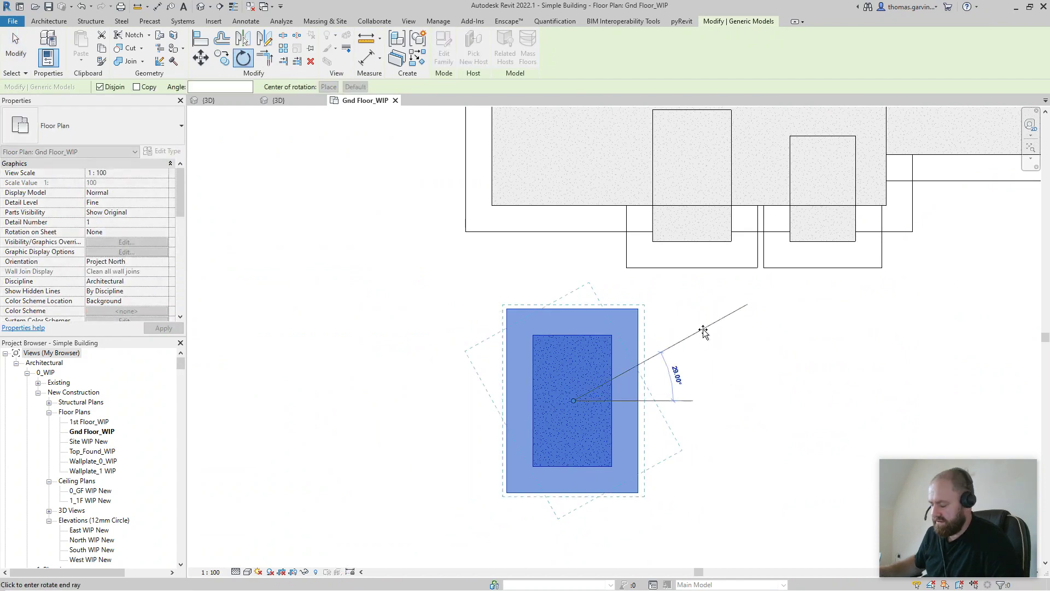
pyautogui.write('90')
pyautogui.press('Return')
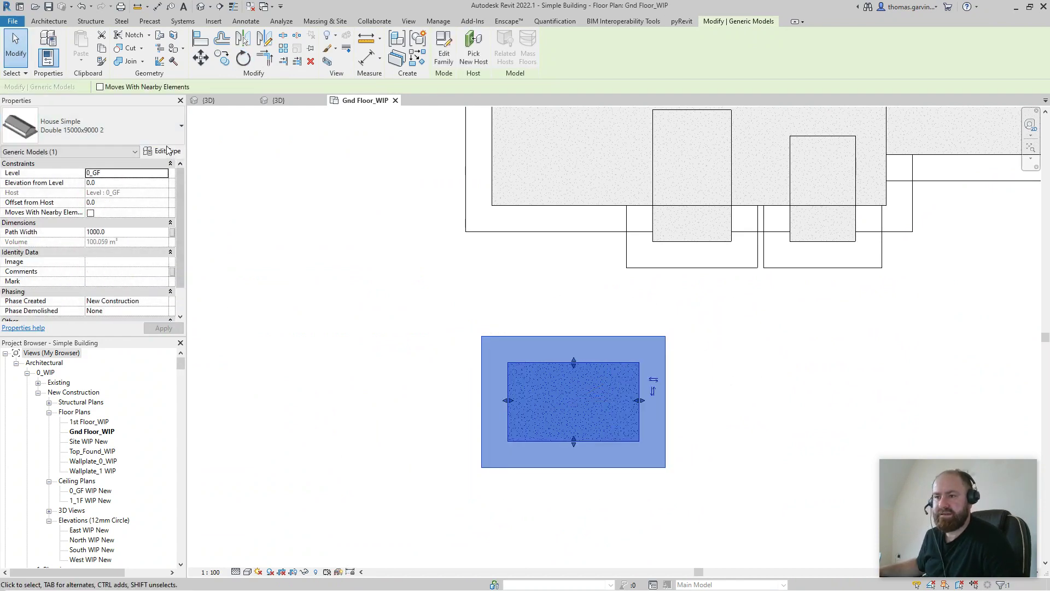
# Duplicate its type as Double 15000x9000 3 with Width 2500
pyautogui.click(170, 153)
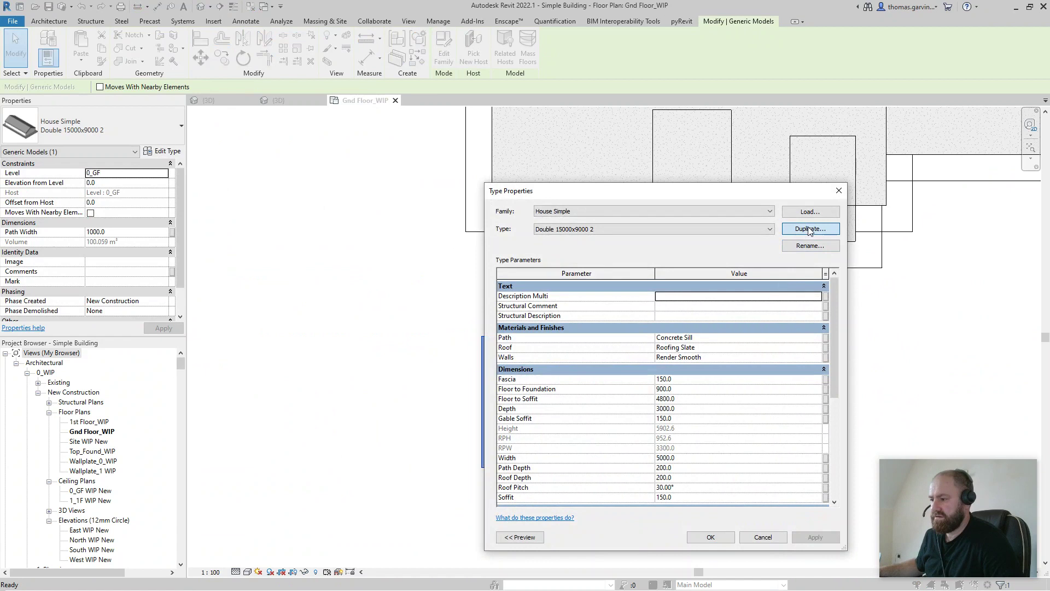
pyautogui.click(810, 229)
pyautogui.click(688, 239)
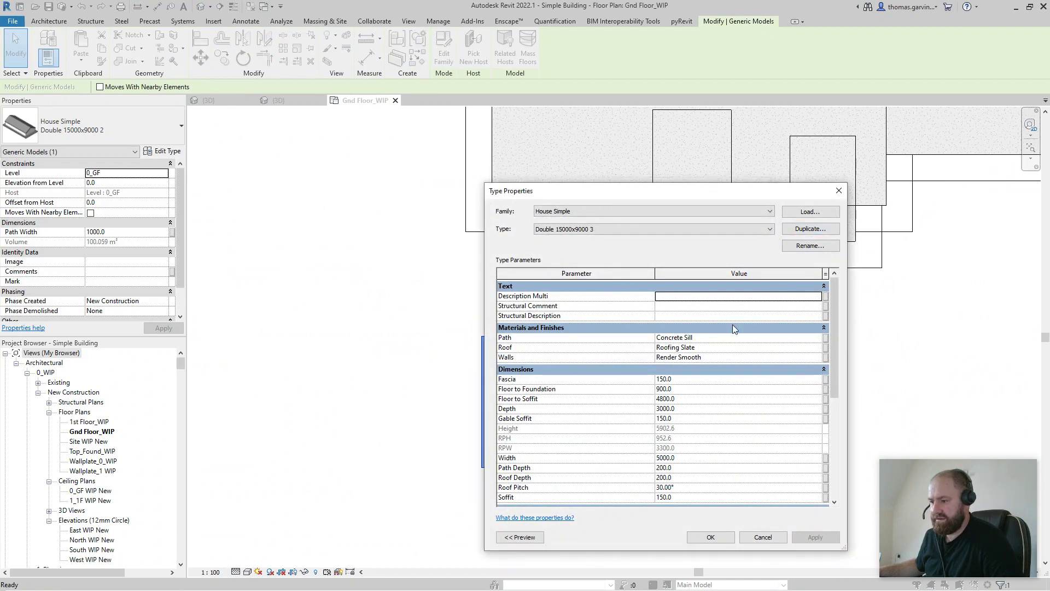
pyautogui.click(703, 458)
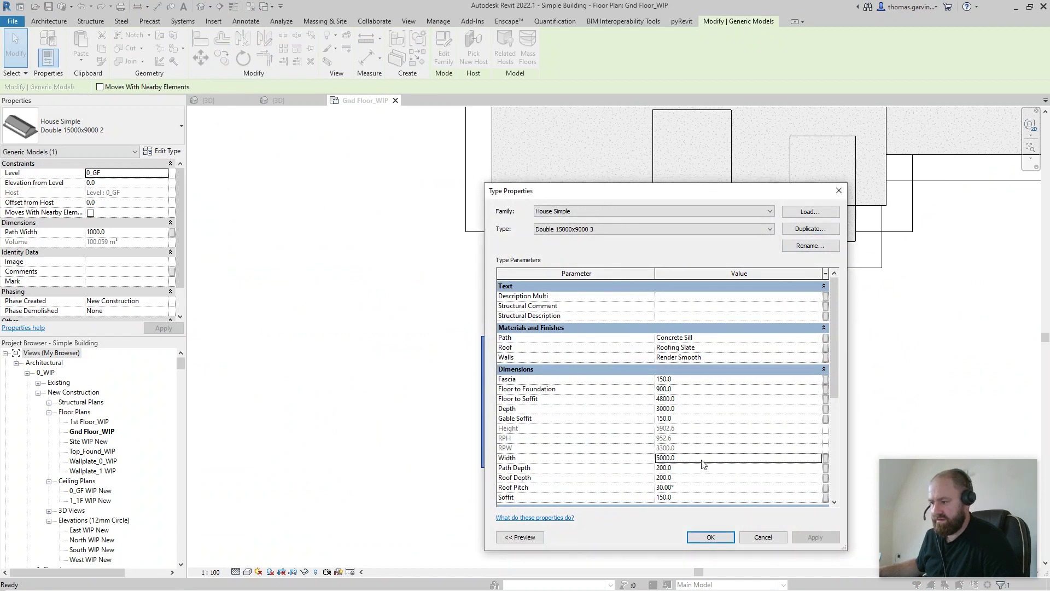
pyautogui.write('250')
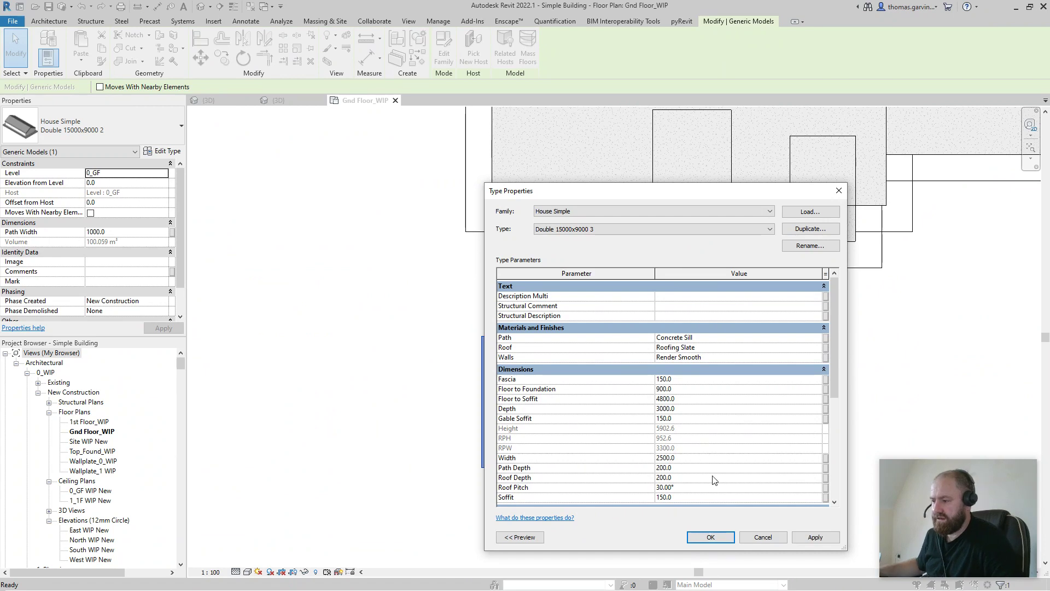
pyautogui.click(706, 537)
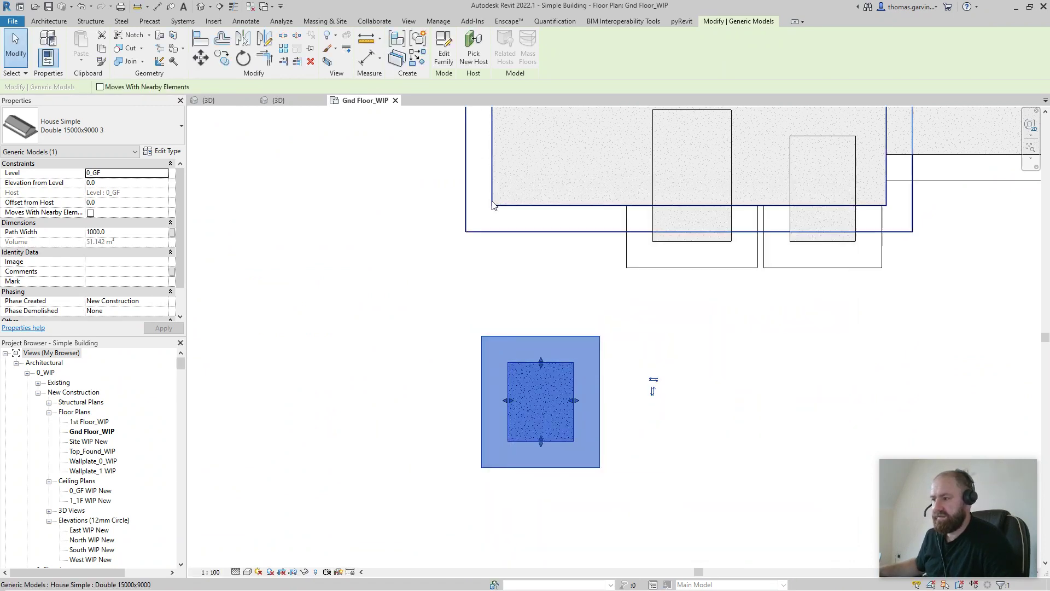
# Align the small house's front edge with the building's front line
pyautogui.click(210, 44)
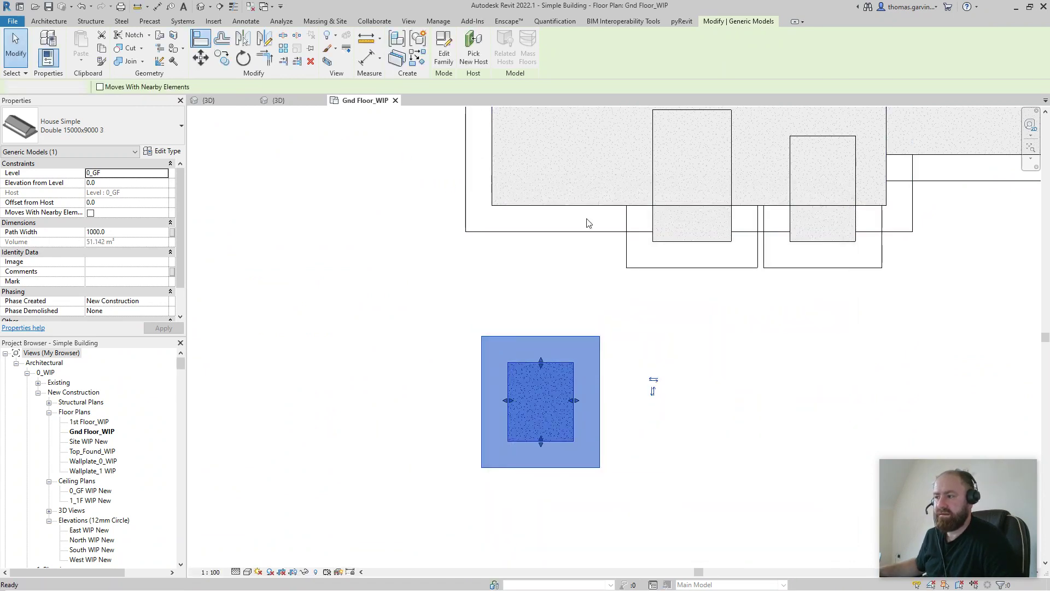
pyautogui.click(714, 240)
pyautogui.click(560, 441)
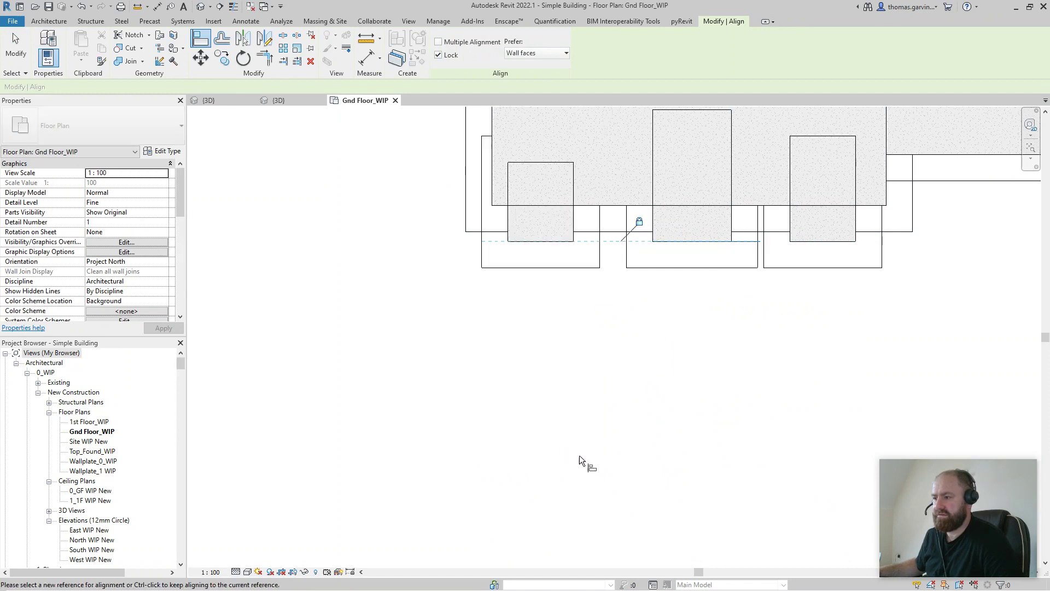
pyautogui.moveTo(559, 235); pyautogui.dragTo(514, 350, button='middle')
pyautogui.press('Escape')
# Nudge the small house to the right with two arrow-key steps
pyautogui.click(495, 347)
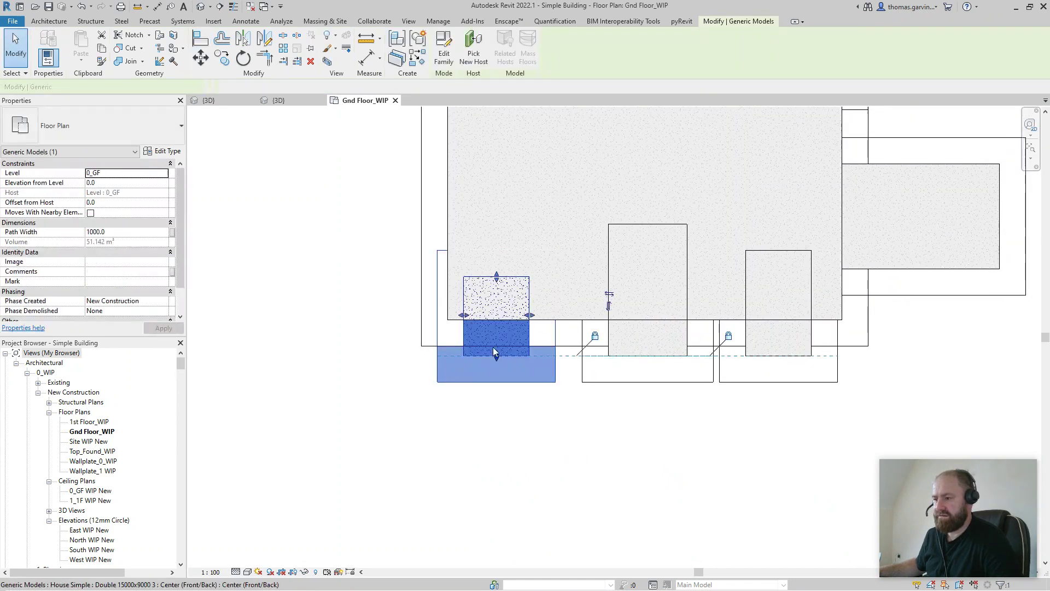
pyautogui.press('Right')
pyautogui.press('Right')
pyautogui.press('Right')
pyautogui.press('Right')
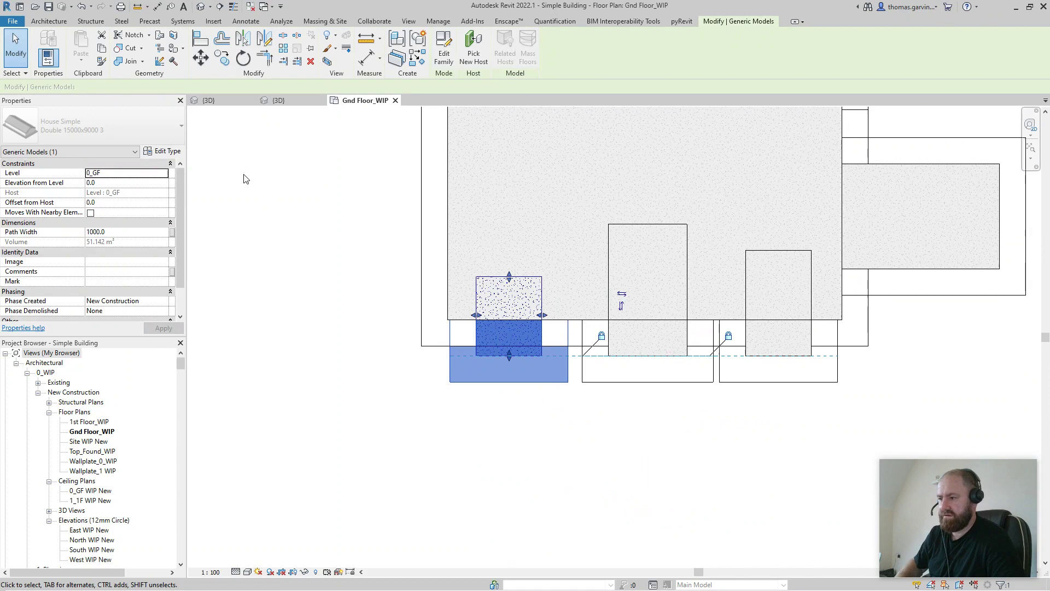
pyautogui.press('Right')
pyautogui.press('Right')
pyautogui.press('Right')
pyautogui.press('Escape')
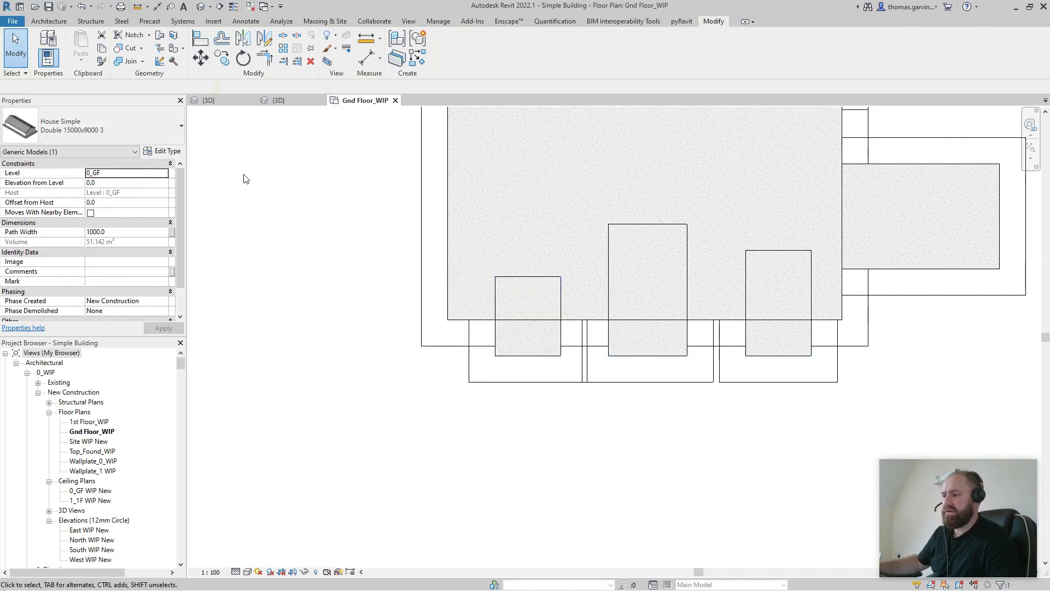
# Move the hipped annex on the right 3100 mm to the left
pyautogui.scroll(-2, 486, 322)
pyautogui.moveTo(808, 269); pyautogui.dragTo(727, 345, button='middle')
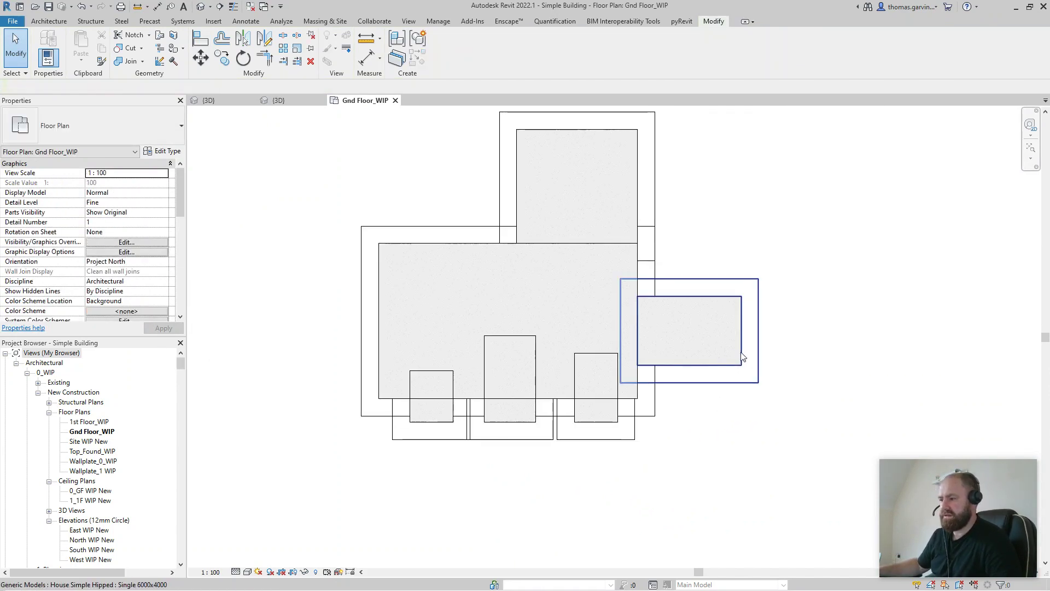
pyautogui.click(727, 346)
pyautogui.click(192, 59)
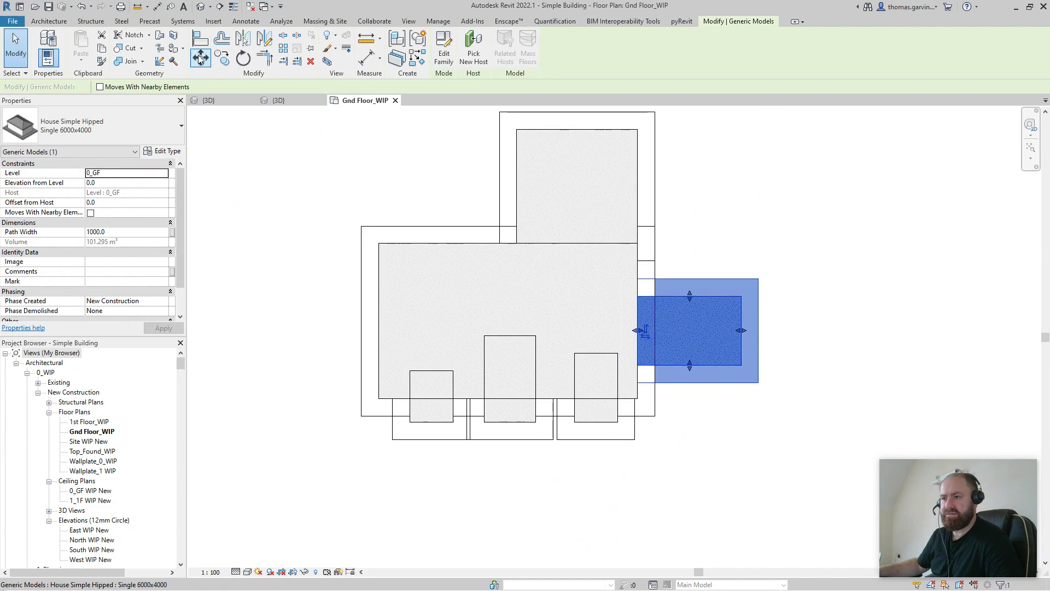
pyautogui.click(795, 236)
pyautogui.click(737, 236)
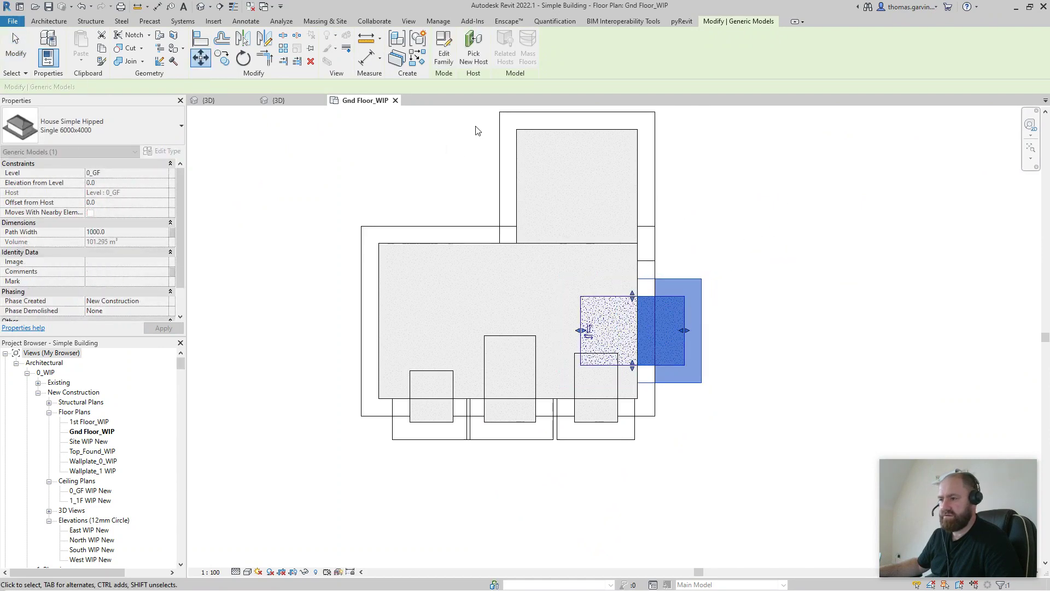
# In 3D, change the narrow bay's Double 15000x9000 3 Floor to Soffit from 4800 to 2250
pyautogui.hotkey('ctrl', 'Tab')
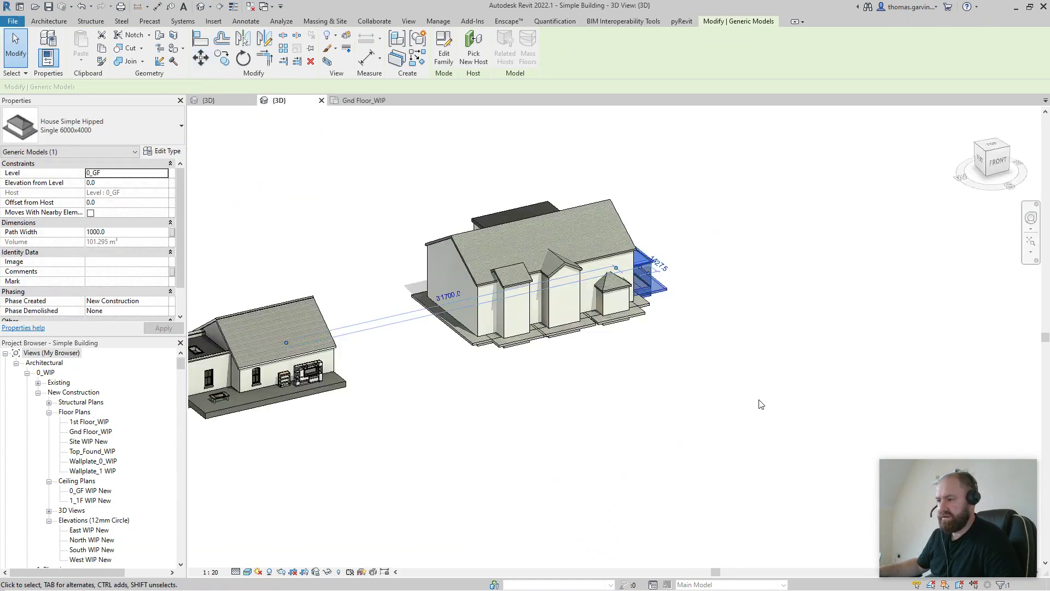
pyautogui.press('Escape')
pyautogui.keyDown('shift'); pyautogui.moveTo(809, 359); pyautogui.dragTo(766, 350, button='middle'); pyautogui.keyUp('shift')
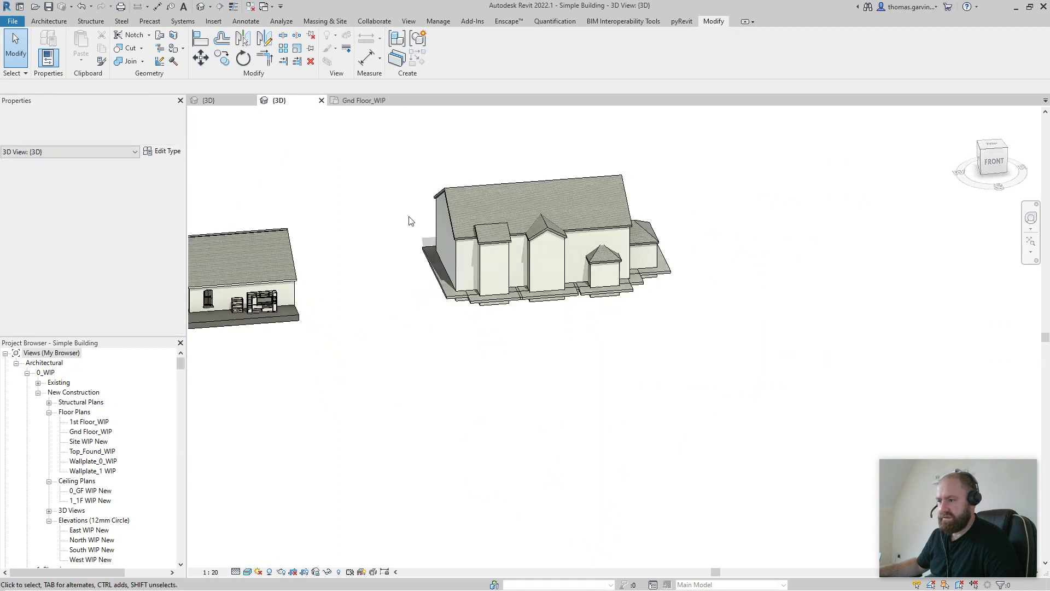
pyautogui.click(494, 244)
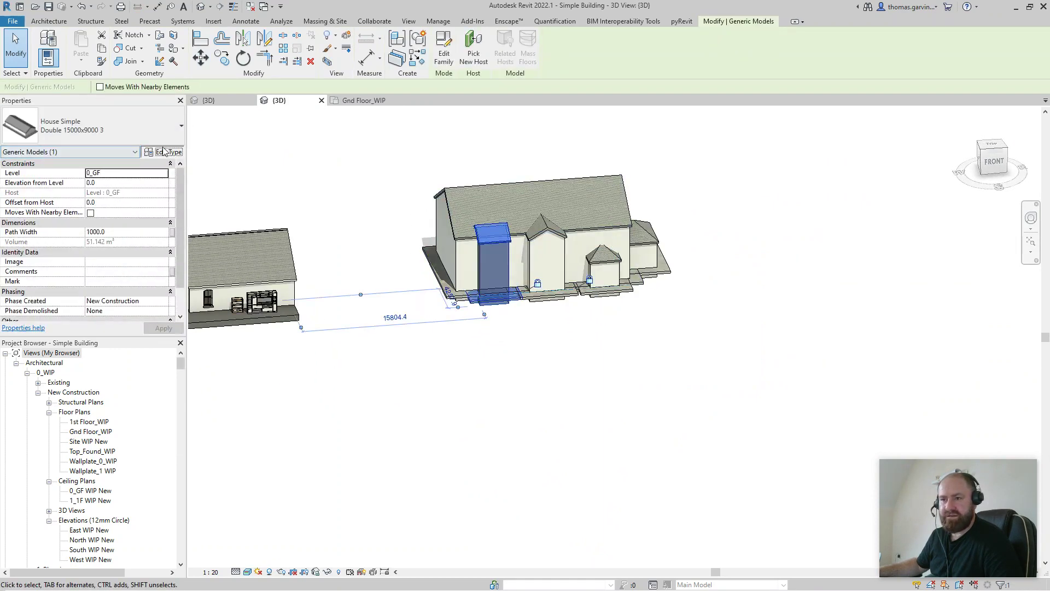
pyautogui.doubleClick(475, 269)
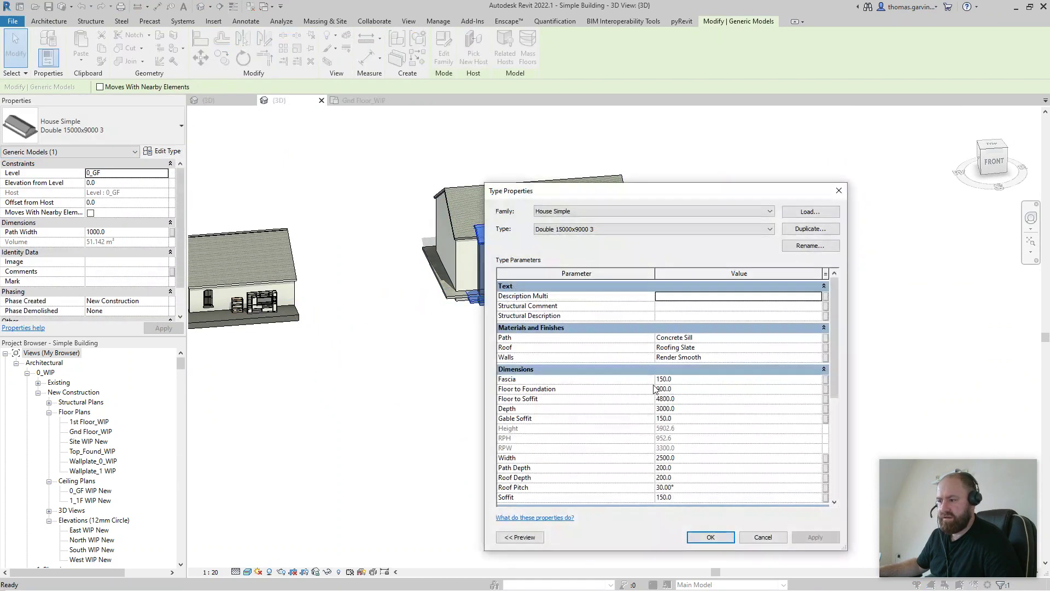
pyautogui.click(695, 397)
pyautogui.write('2250')
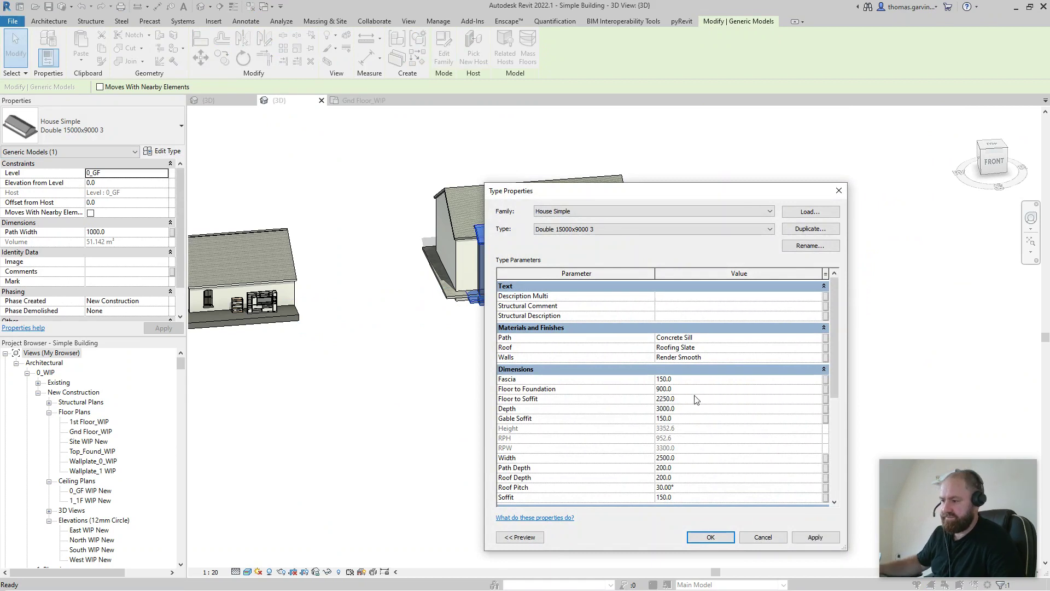
pyautogui.click(711, 537)
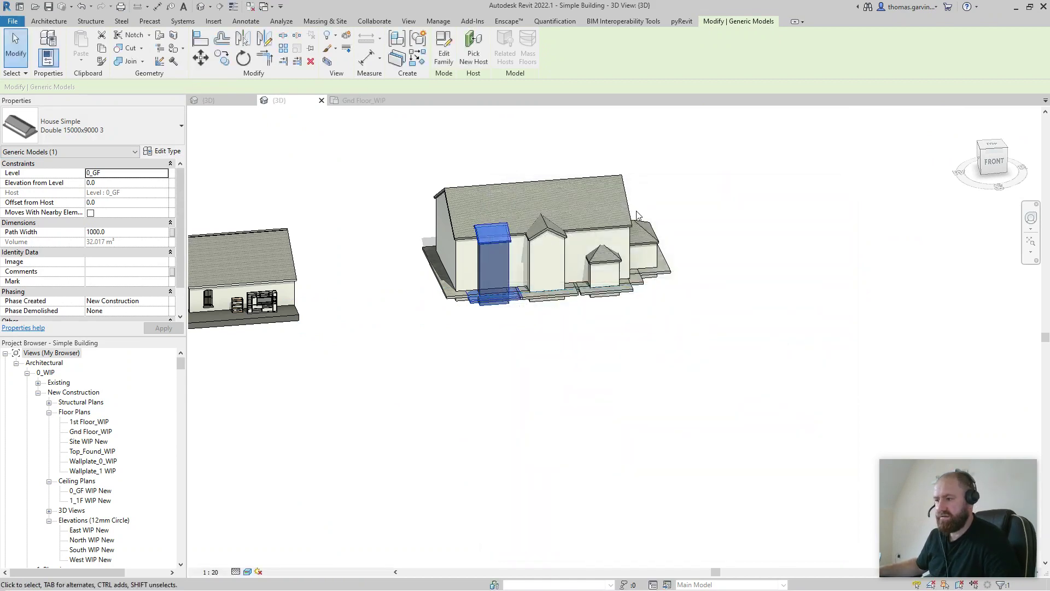
pyautogui.click(757, 234)
pyautogui.keyDown('shift'); pyautogui.moveTo(757, 234); pyautogui.dragTo(743, 443, button='middle'); pyautogui.keyUp('shift')
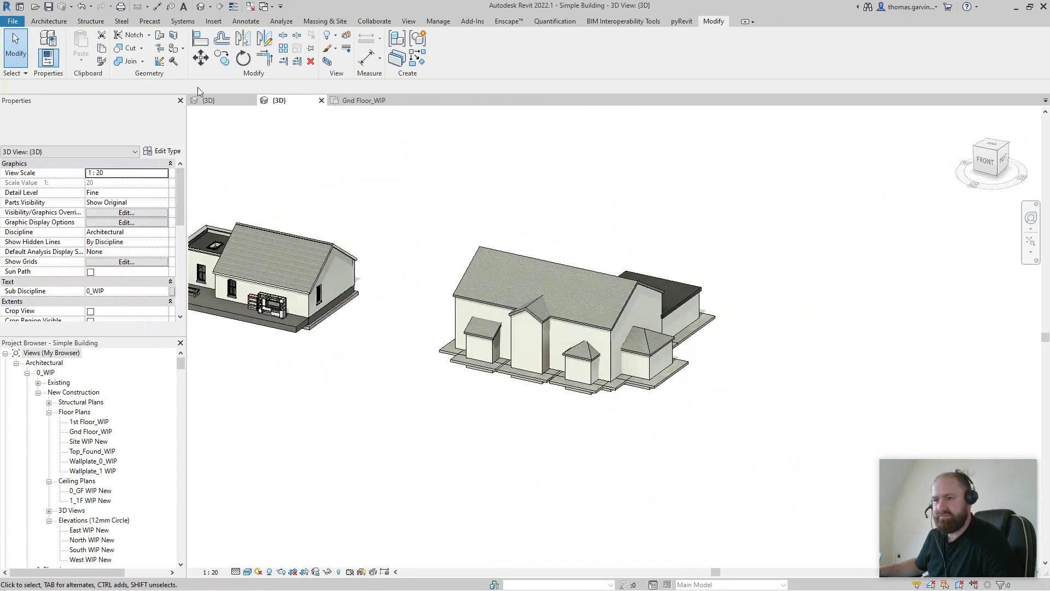
# Join the middle bay into the main house mass with Join Geometry, using multiple join
pyautogui.click(124, 62)
pyautogui.click(8, 86)
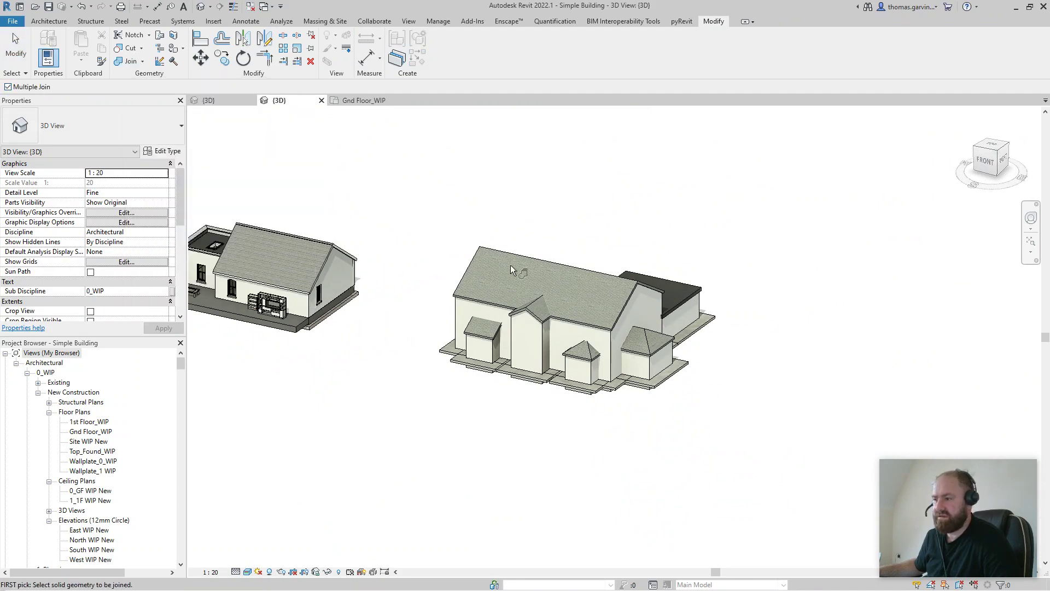
pyautogui.click(482, 341)
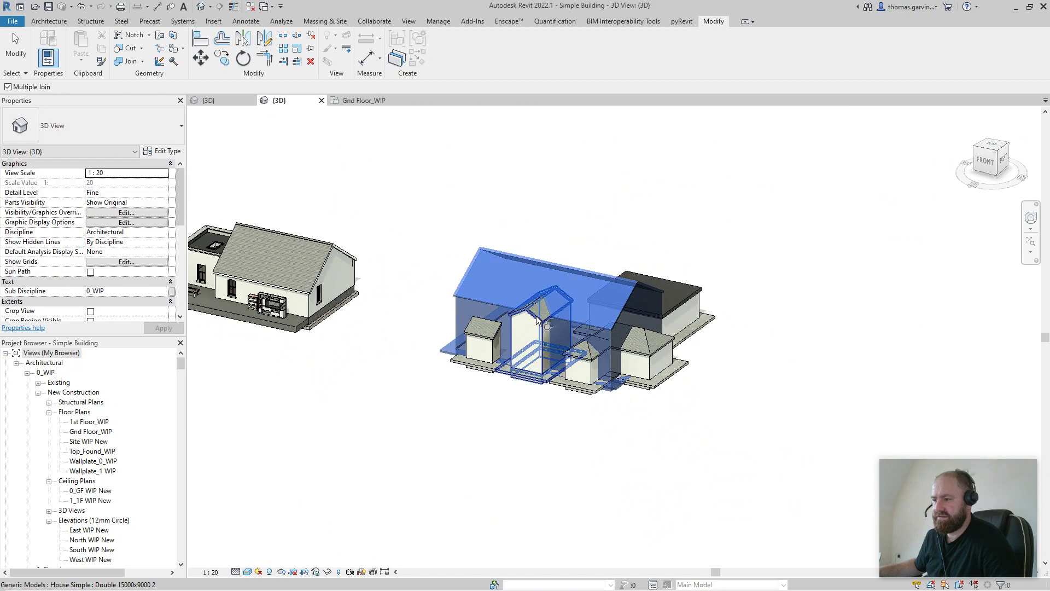
pyautogui.click(613, 340)
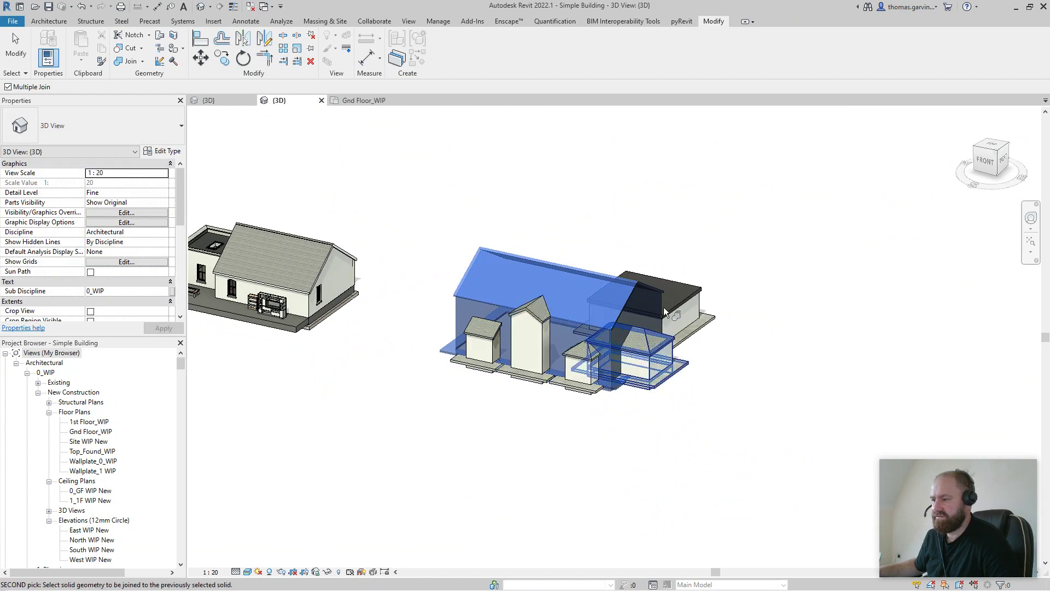
pyautogui.press('Escape')
pyautogui.press('Escape')
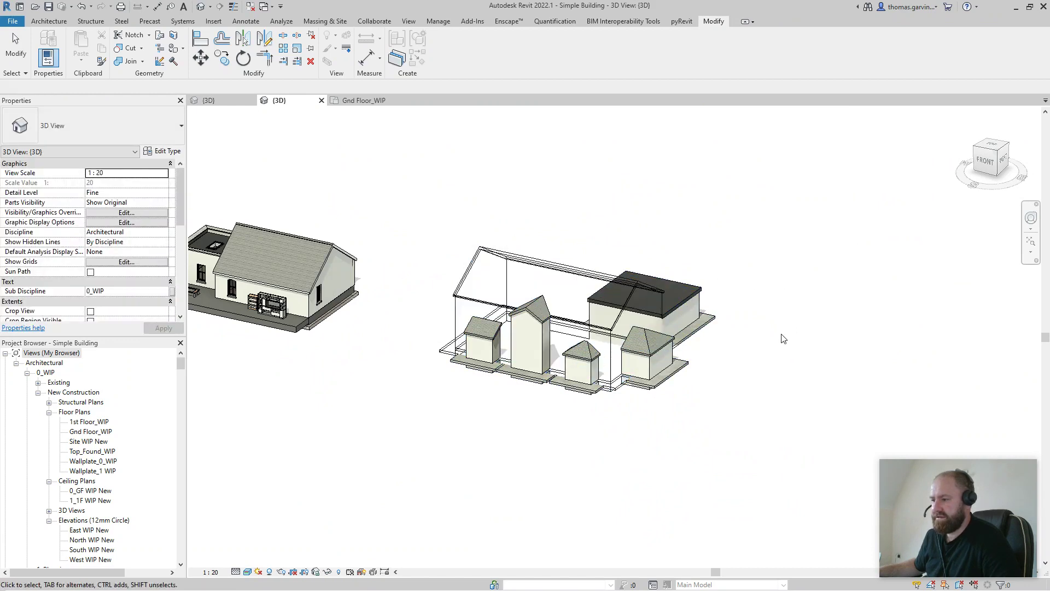
# Select the joined house massing, then orbit the 3D view to inspect it from the side and above
pyautogui.click(610, 261)
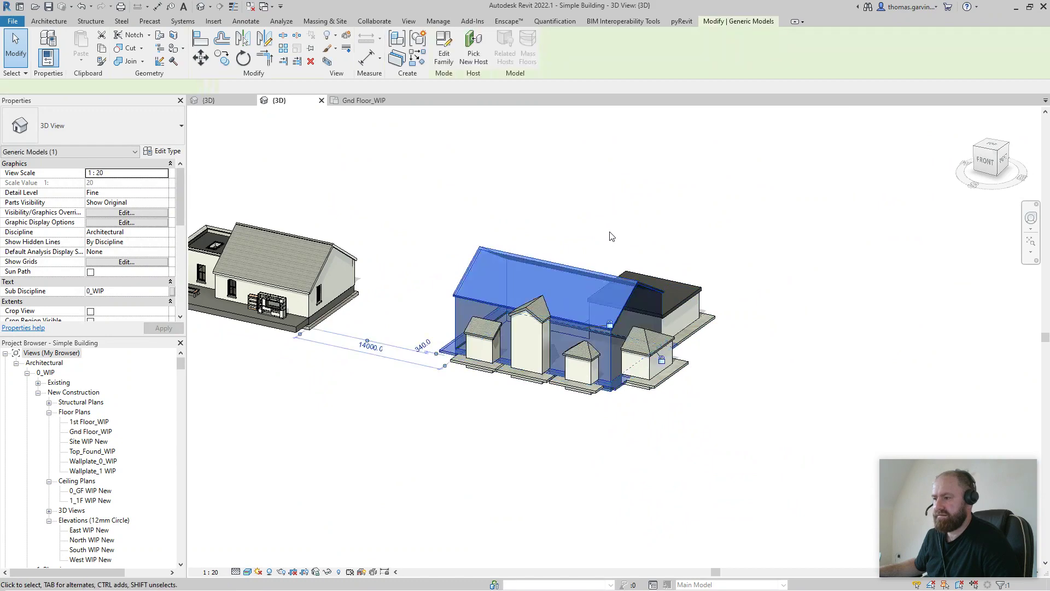
pyautogui.press('Escape')
pyautogui.scroll(-1, 610, 261)
pyautogui.scroll(2, 654, 388)
pyautogui.keyDown('shift'); pyautogui.moveTo(659, 391); pyautogui.dragTo(804, 432, button='middle'); pyautogui.keyUp('shift')
pyautogui.scroll(4, 717, 417)
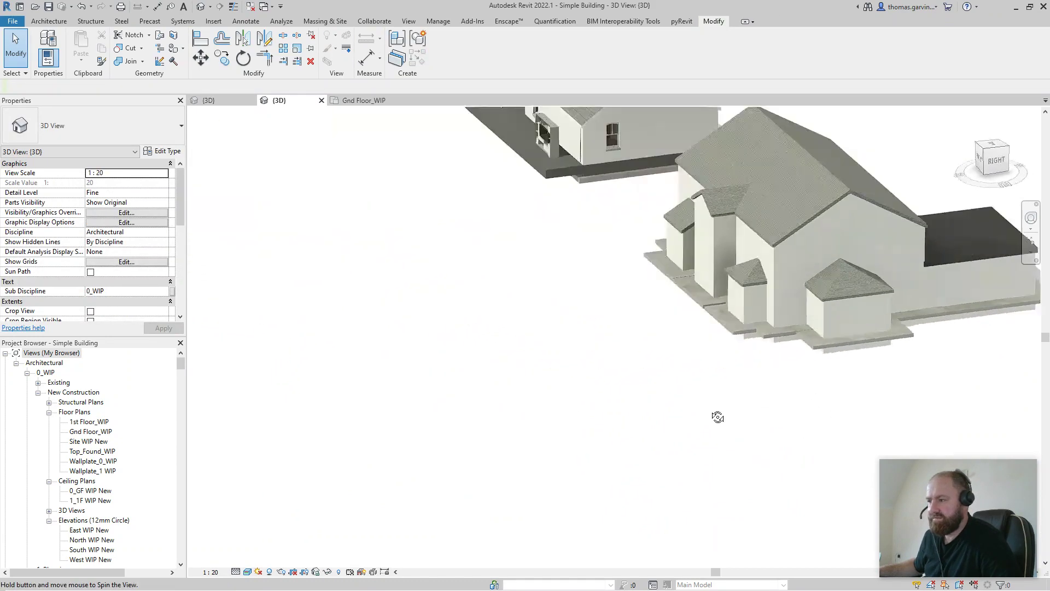
pyautogui.scroll(-3, 718, 417)
pyautogui.keyDown('shift'); pyautogui.moveTo(886, 429); pyautogui.dragTo(689, 366, button='middle'); pyautogui.keyUp('shift')
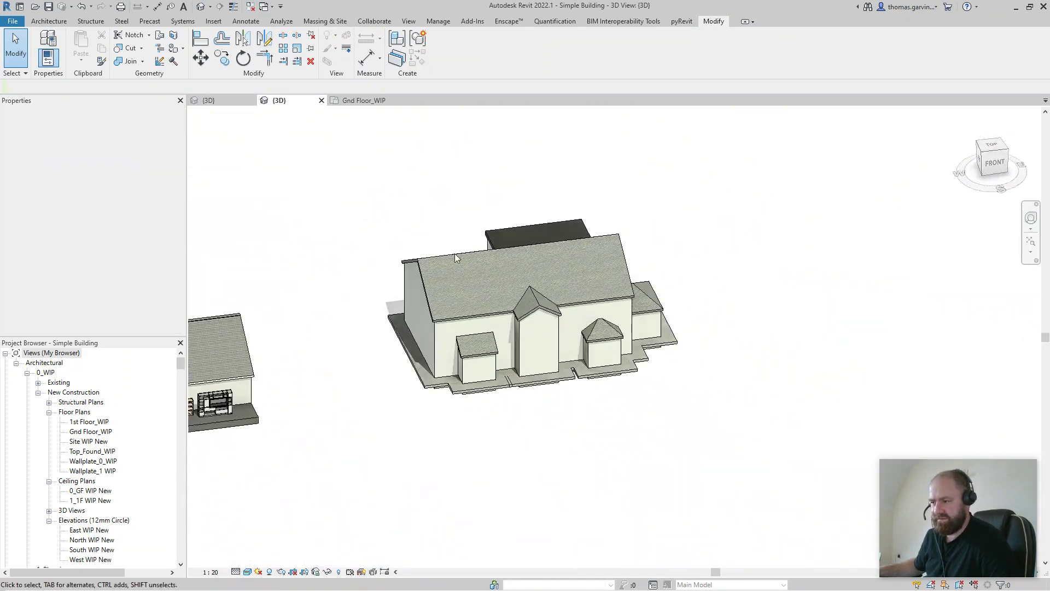
pyautogui.click(391, 173)
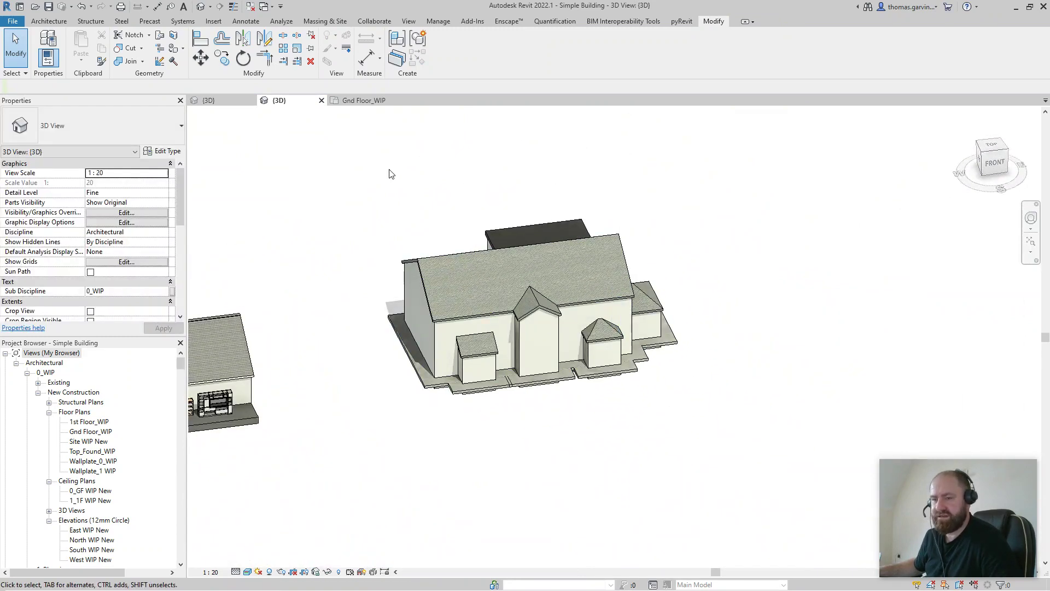
# In the Gnd Floor_WIP plan, group the six house pieces as Group 1
pyautogui.click(355, 102)
pyautogui.scroll(-3, 642, 310)
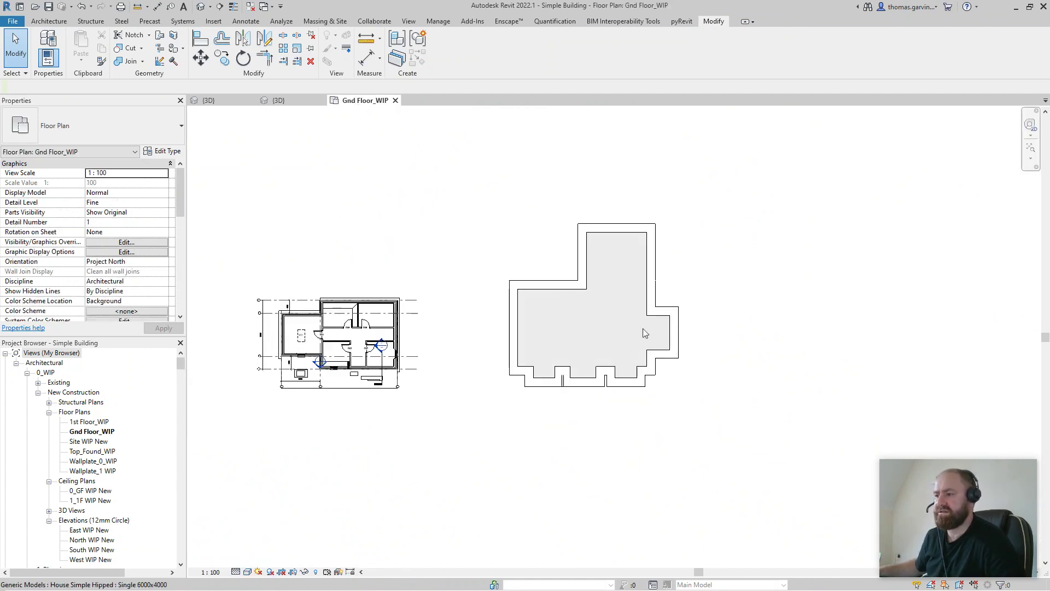
pyautogui.moveTo(450, 189); pyautogui.dragTo(702, 446)
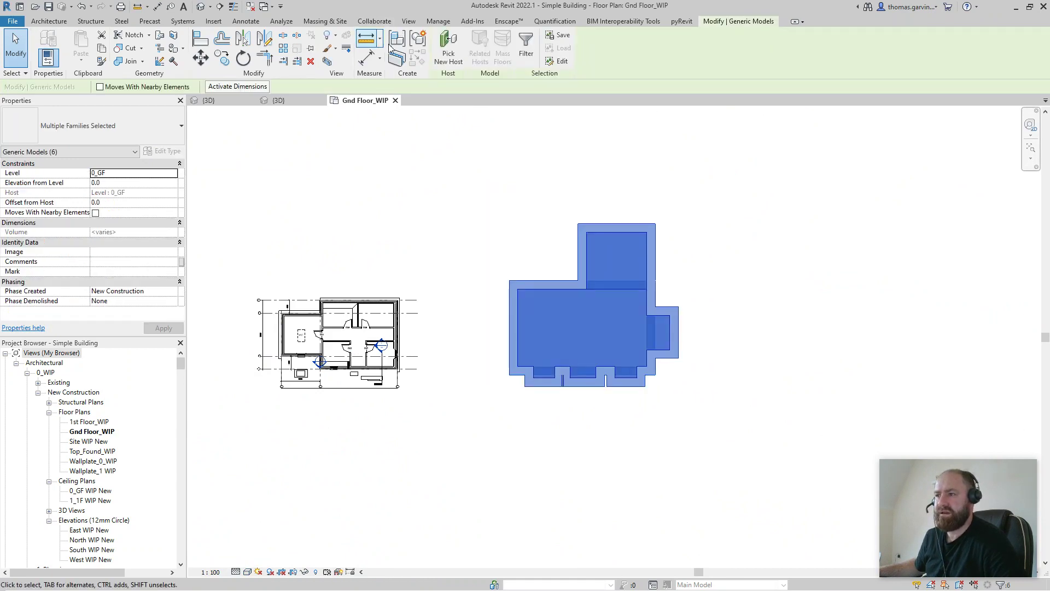
pyautogui.click(419, 38)
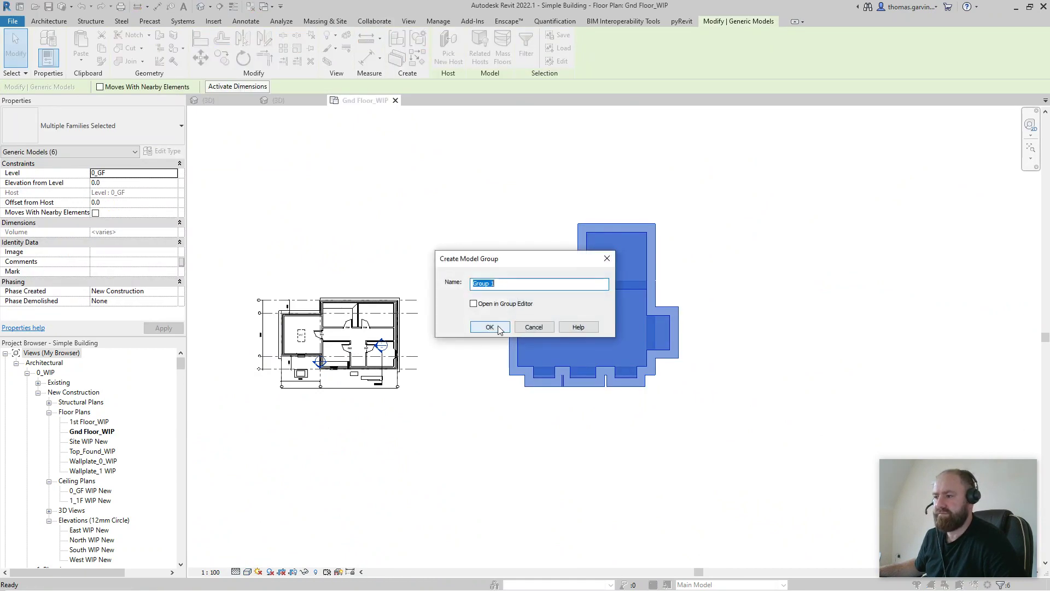
pyautogui.click(490, 327)
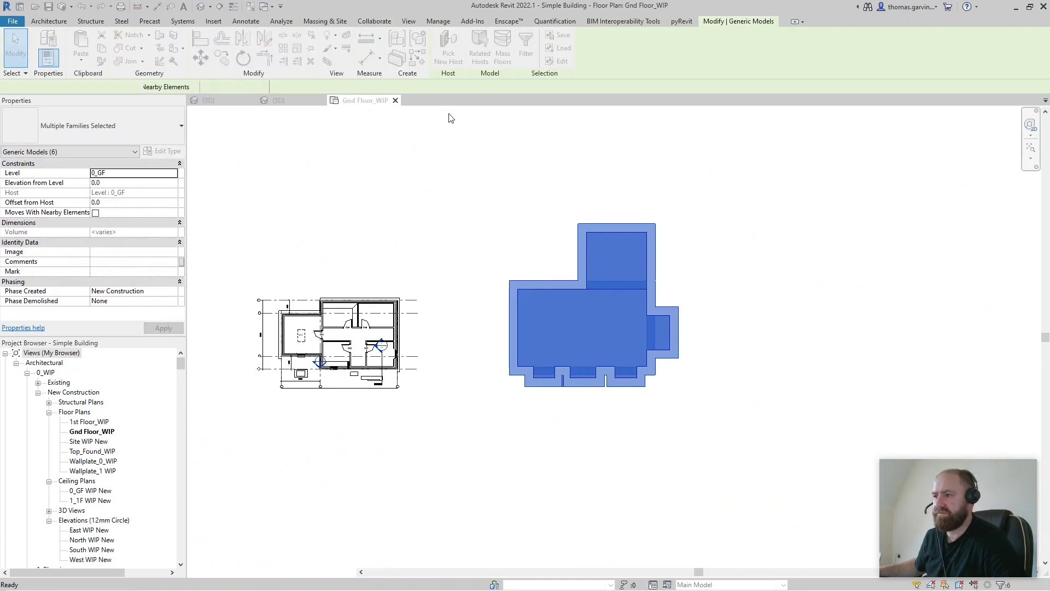
# Place two copies of Group 1 across the site and view them in 3D
pyautogui.click(42, 21)
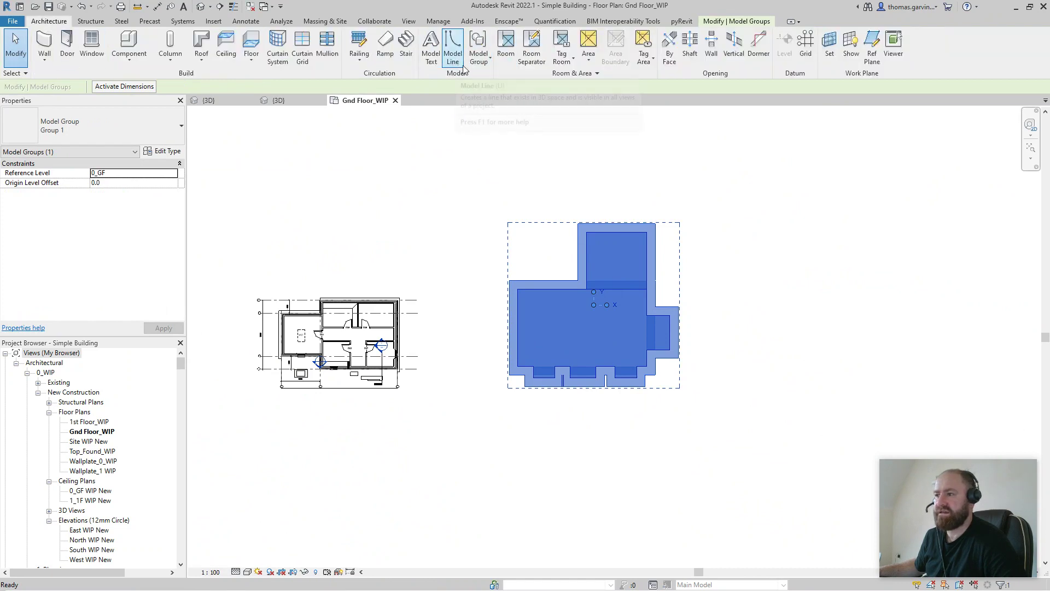
pyautogui.click(479, 52)
pyautogui.click(506, 80)
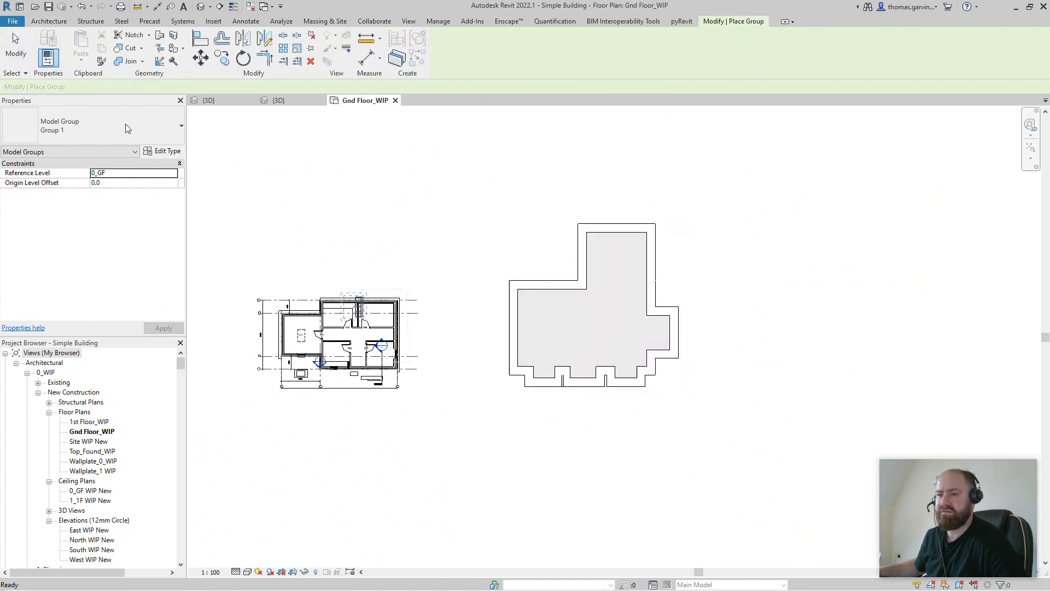
pyautogui.click(126, 125)
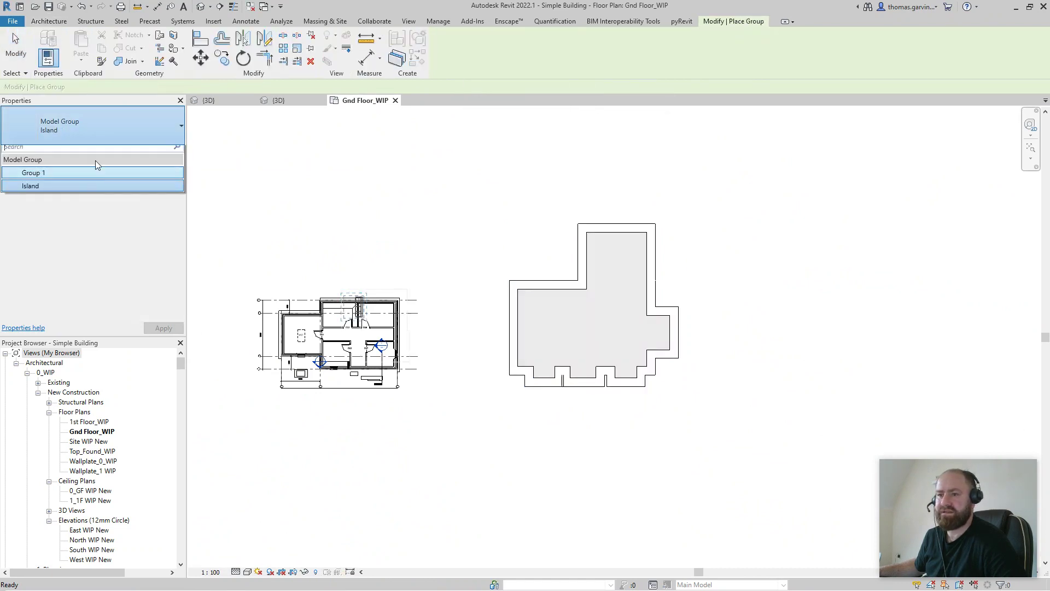
pyautogui.click(68, 179)
pyautogui.scroll(-2, 581, 286)
pyautogui.click(612, 287)
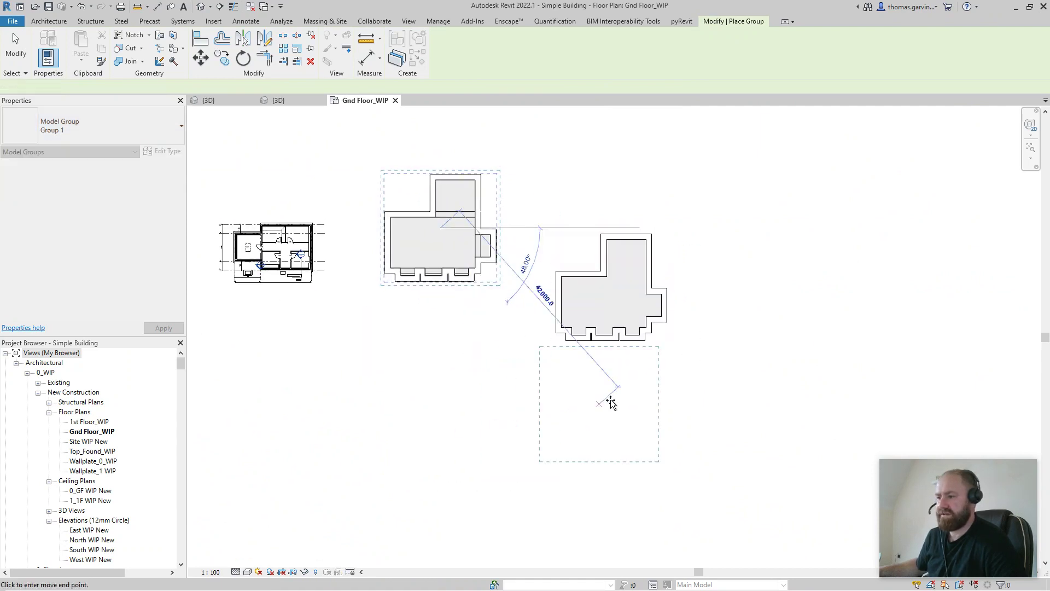
pyautogui.click(737, 416)
pyautogui.click(430, 125)
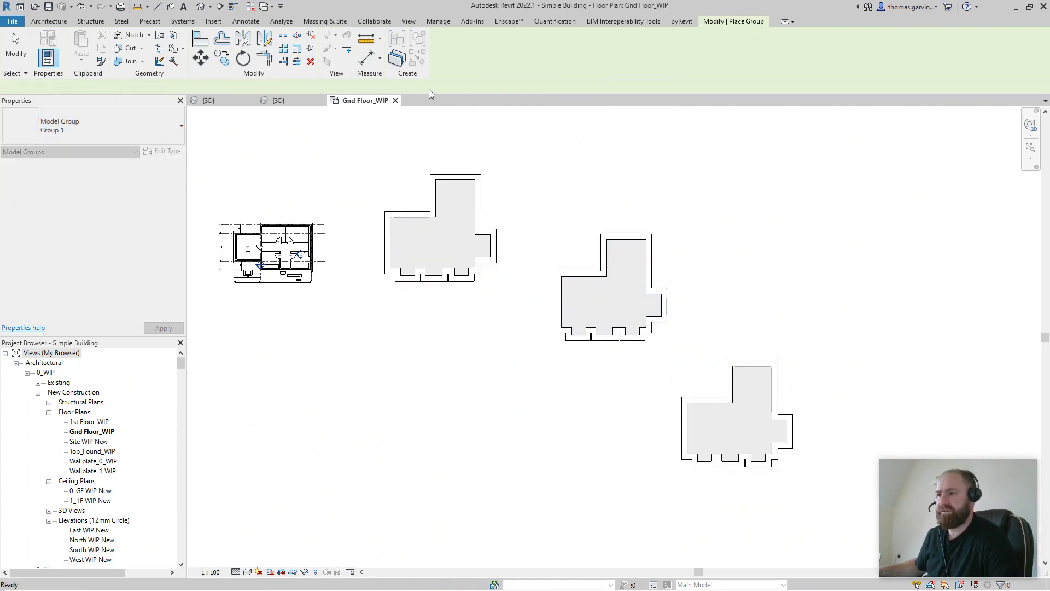
pyautogui.press('Escape')
pyautogui.press('Escape')
pyautogui.click(279, 100)
pyautogui.keyDown('shift'); pyautogui.moveTo(813, 345); pyautogui.dragTo(620, 370, button='middle'); pyautogui.keyUp('shift')
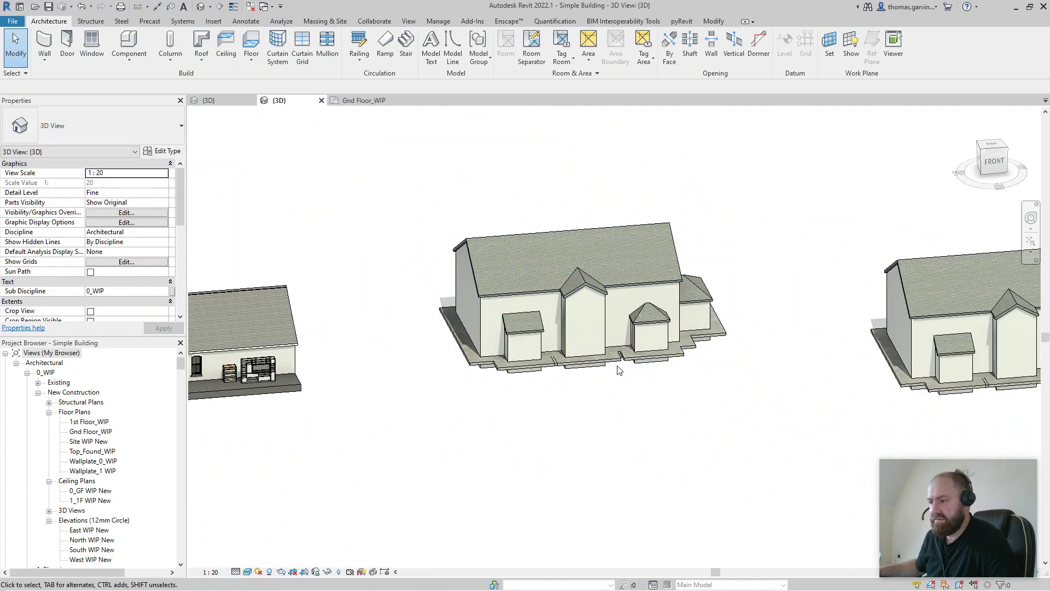
# Select the centre house group, orbit around it, then select the House Simple model inside it
pyautogui.scroll(5, 618, 370)
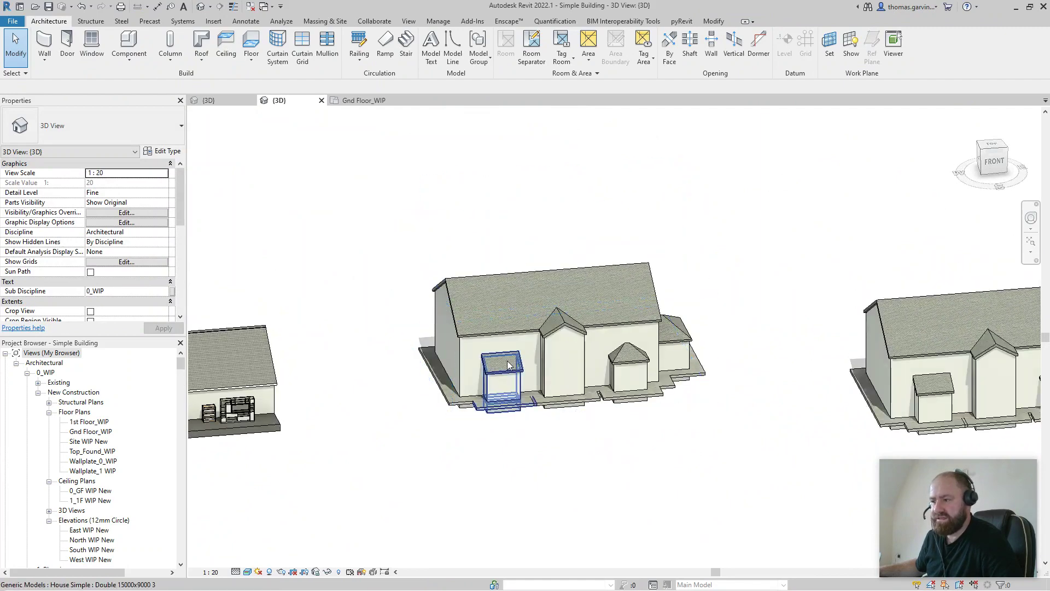
pyautogui.click(508, 313)
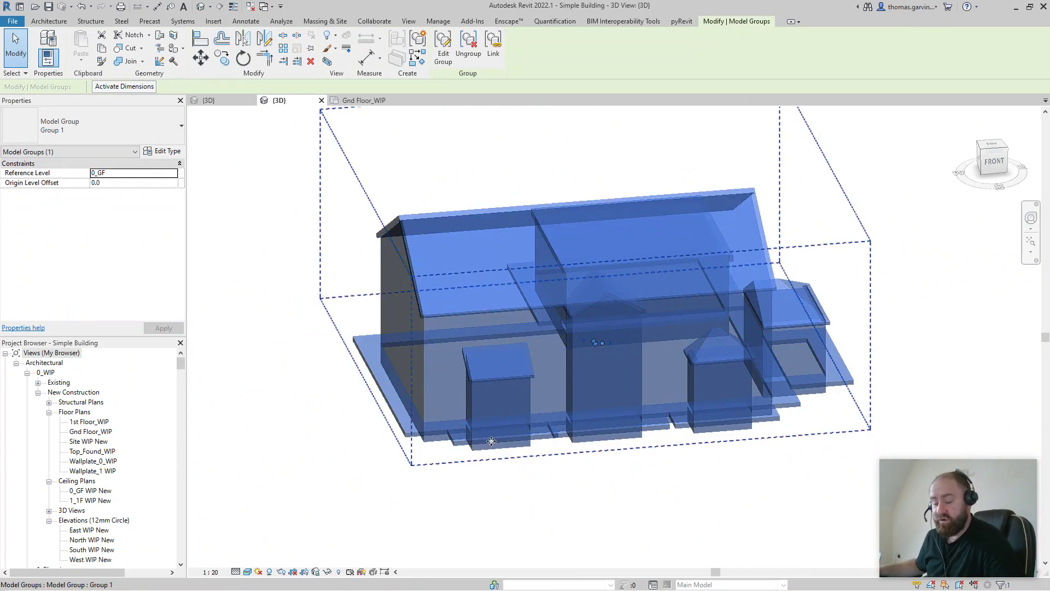
pyautogui.keyDown('shift'); pyautogui.moveTo(530, 425); pyautogui.dragTo(595, 389, button='middle'); pyautogui.keyUp('shift')
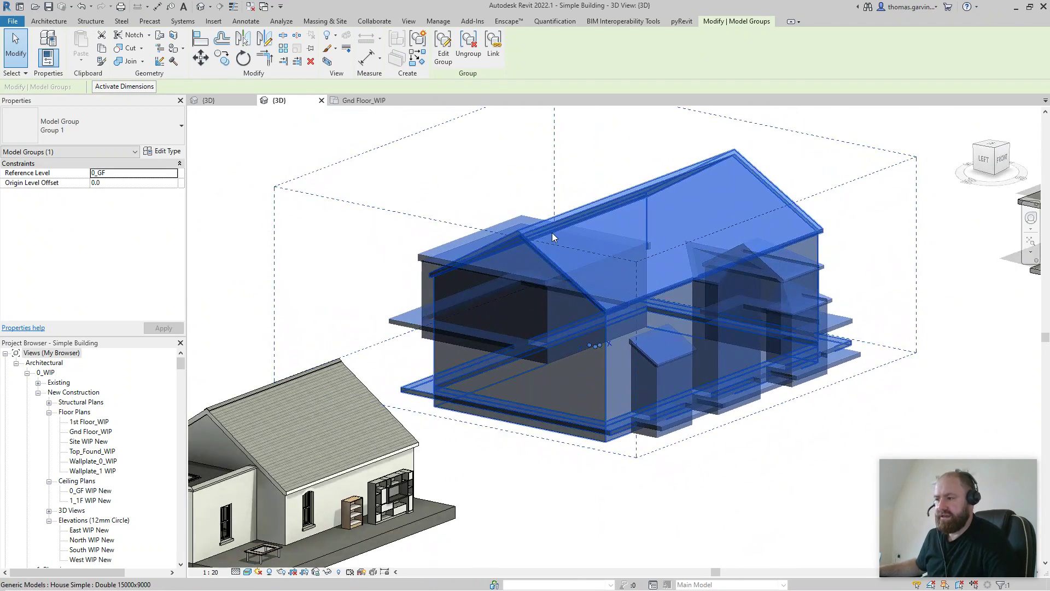
pyautogui.click(444, 222)
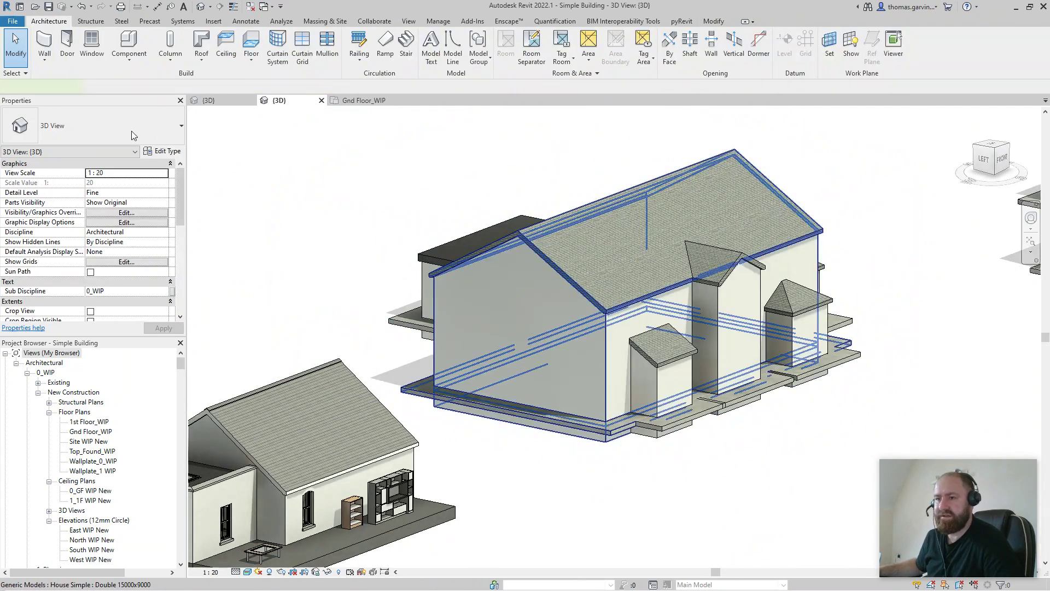
pyautogui.click(466, 284)
# Review the House Simple Double 15000x9000 type's Roofing Slate, Render Smooth and 15000 width, closing without changes
pyautogui.doubleClick(553, 320)
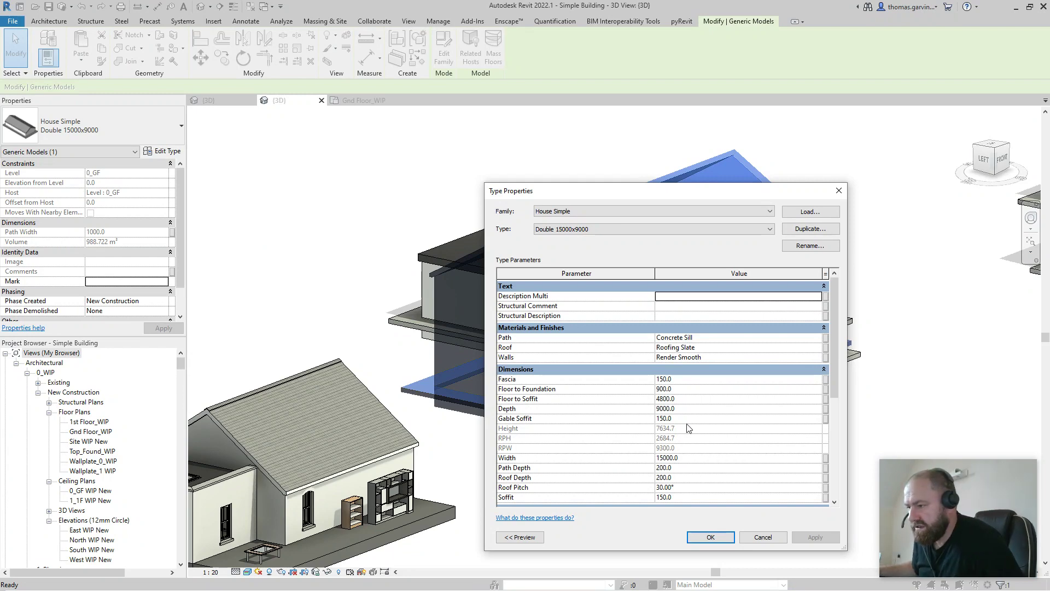
pyautogui.press('Return')
pyautogui.press('Escape')
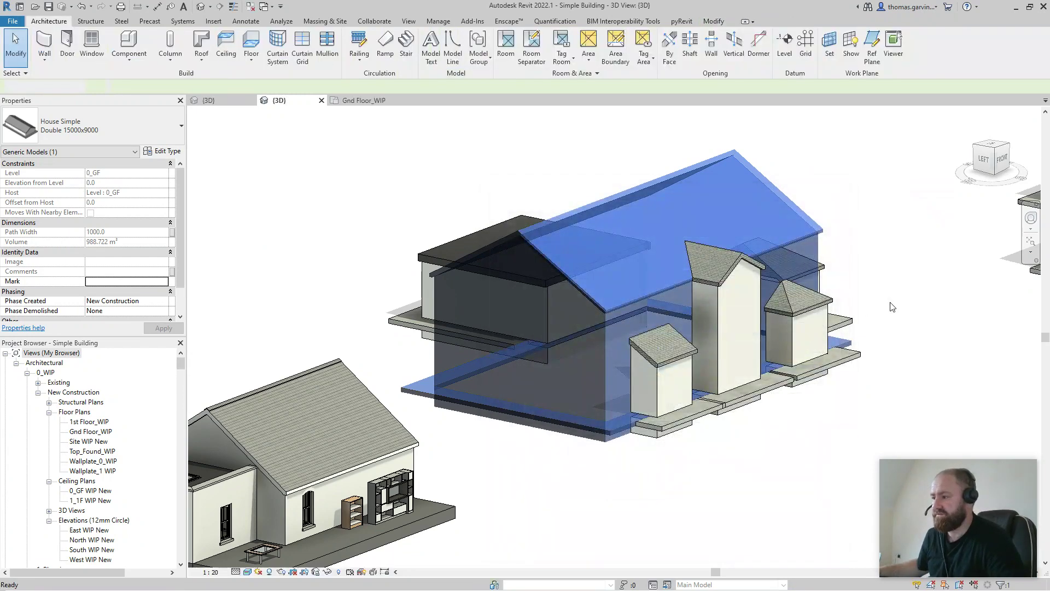
pyautogui.scroll(-3, 717, 352)
pyautogui.scroll(-1, 716, 351)
pyautogui.moveTo(854, 350); pyautogui.dragTo(754, 380, button='middle')
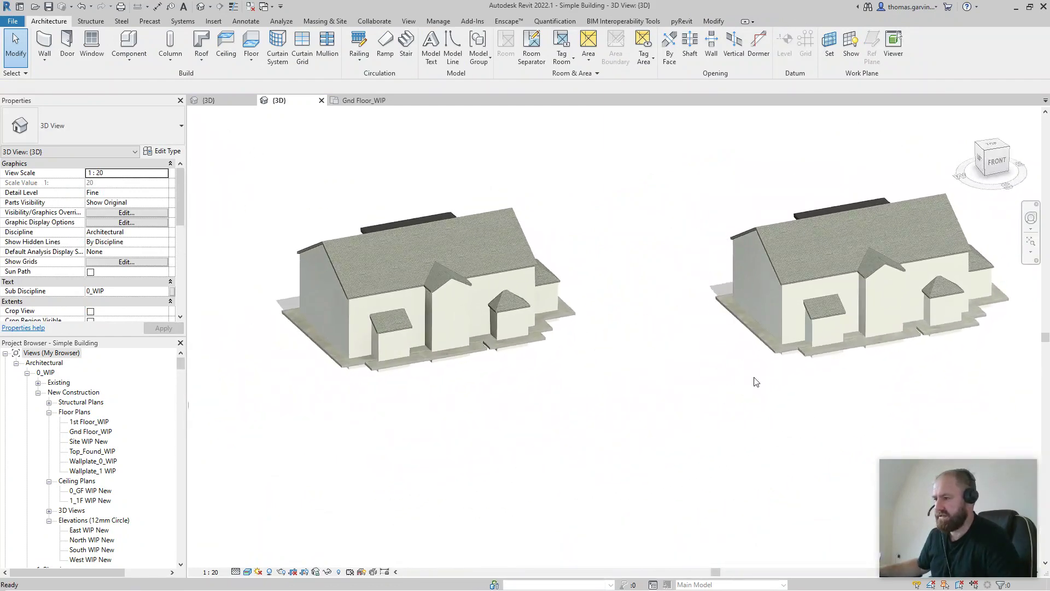
pyautogui.scroll(-2, 761, 386)
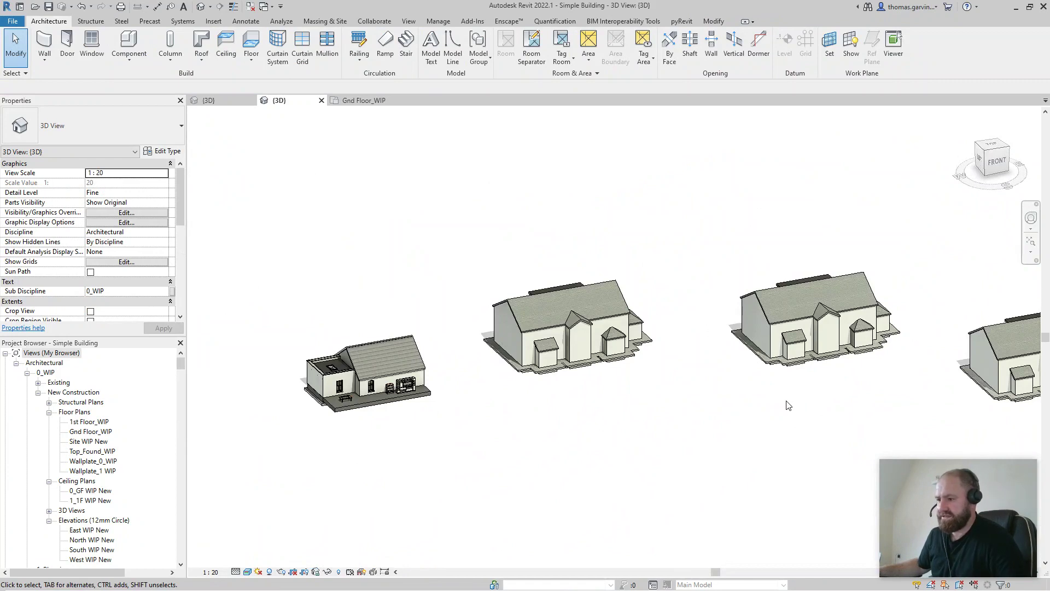
pyautogui.moveTo(786, 413); pyautogui.dragTo(678, 419, button='middle')
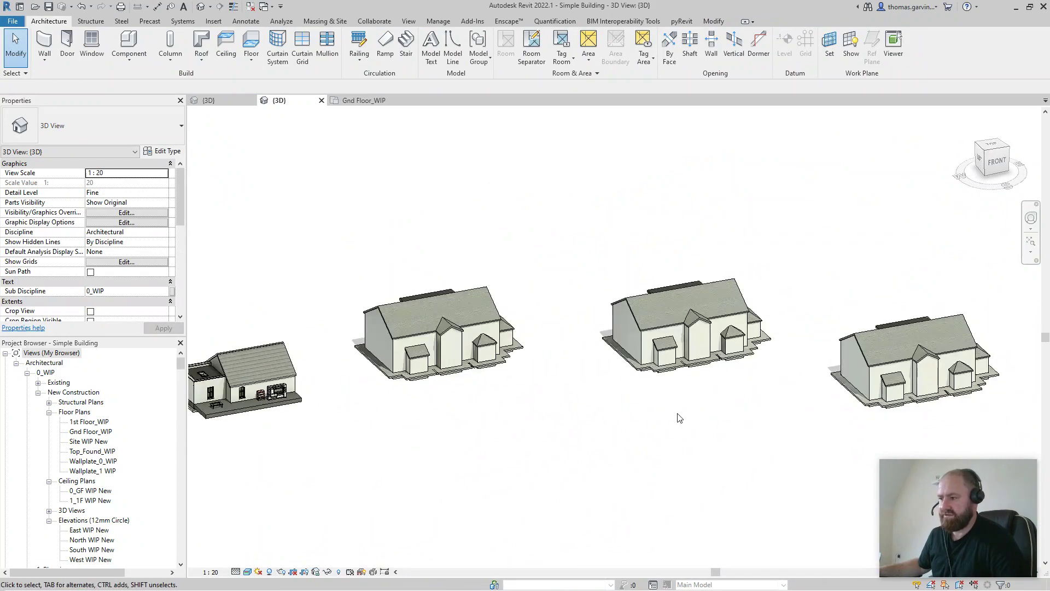